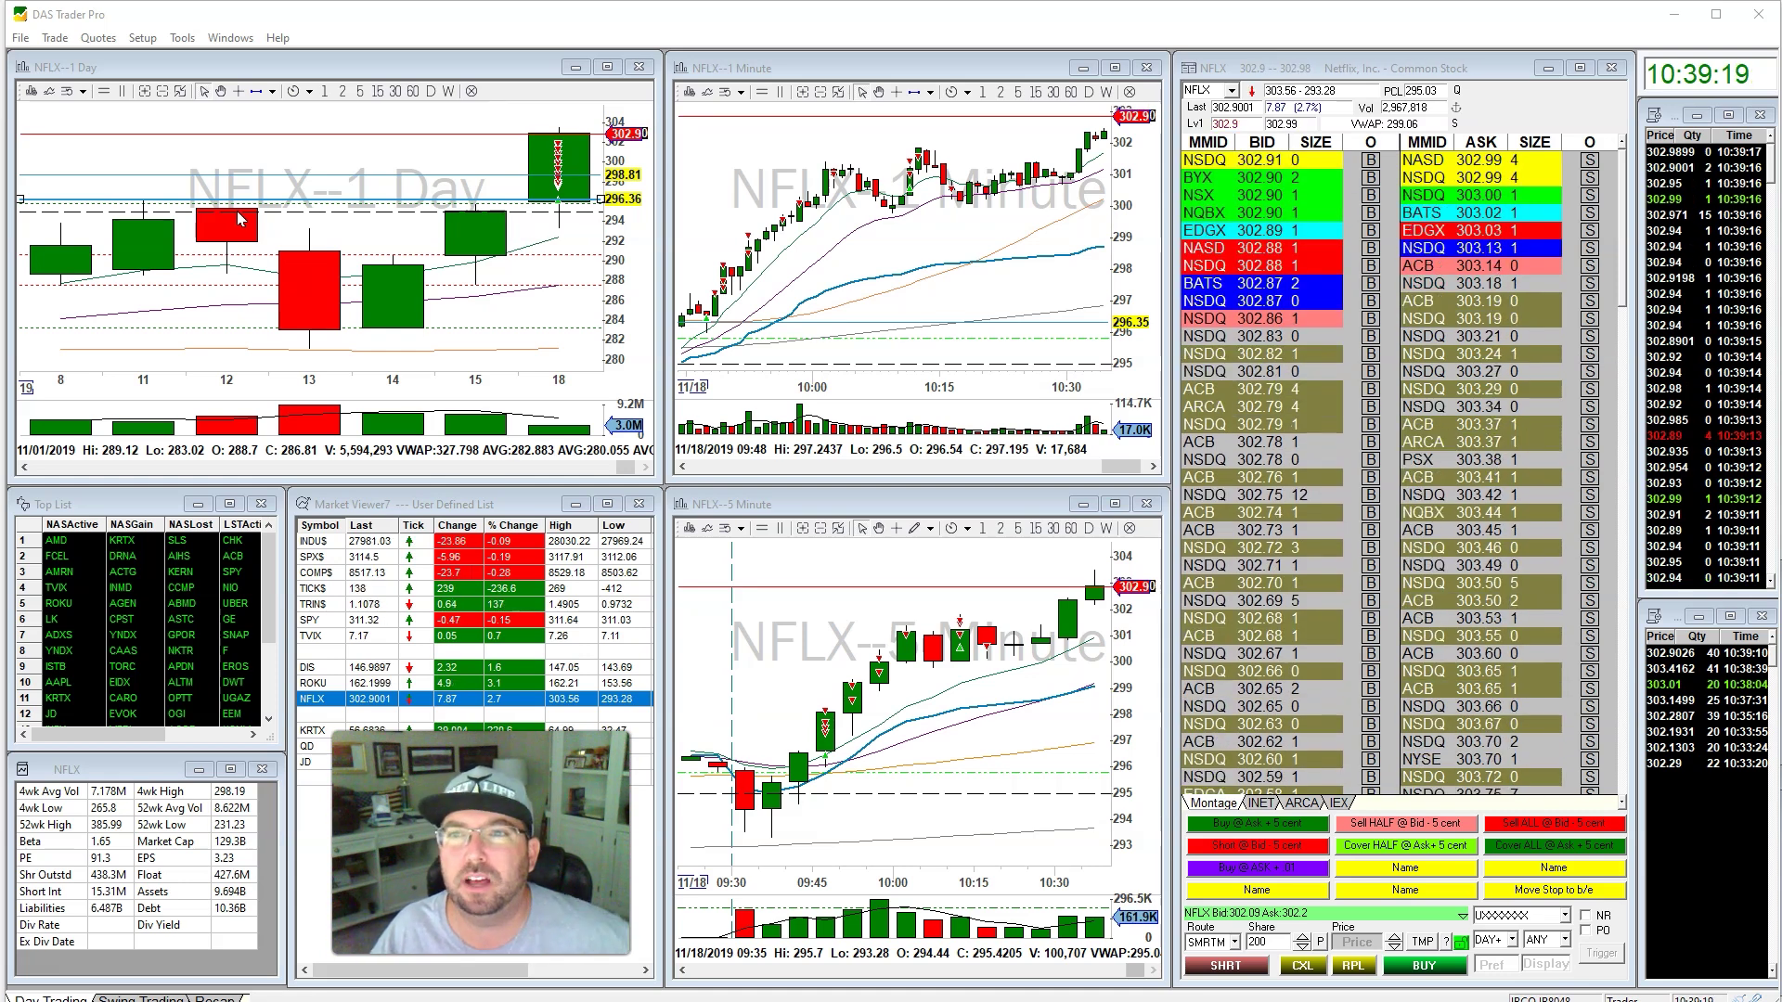
Zoom the NFLX daily chart in and out to focus on the latest candles.
left_click(313, 223)
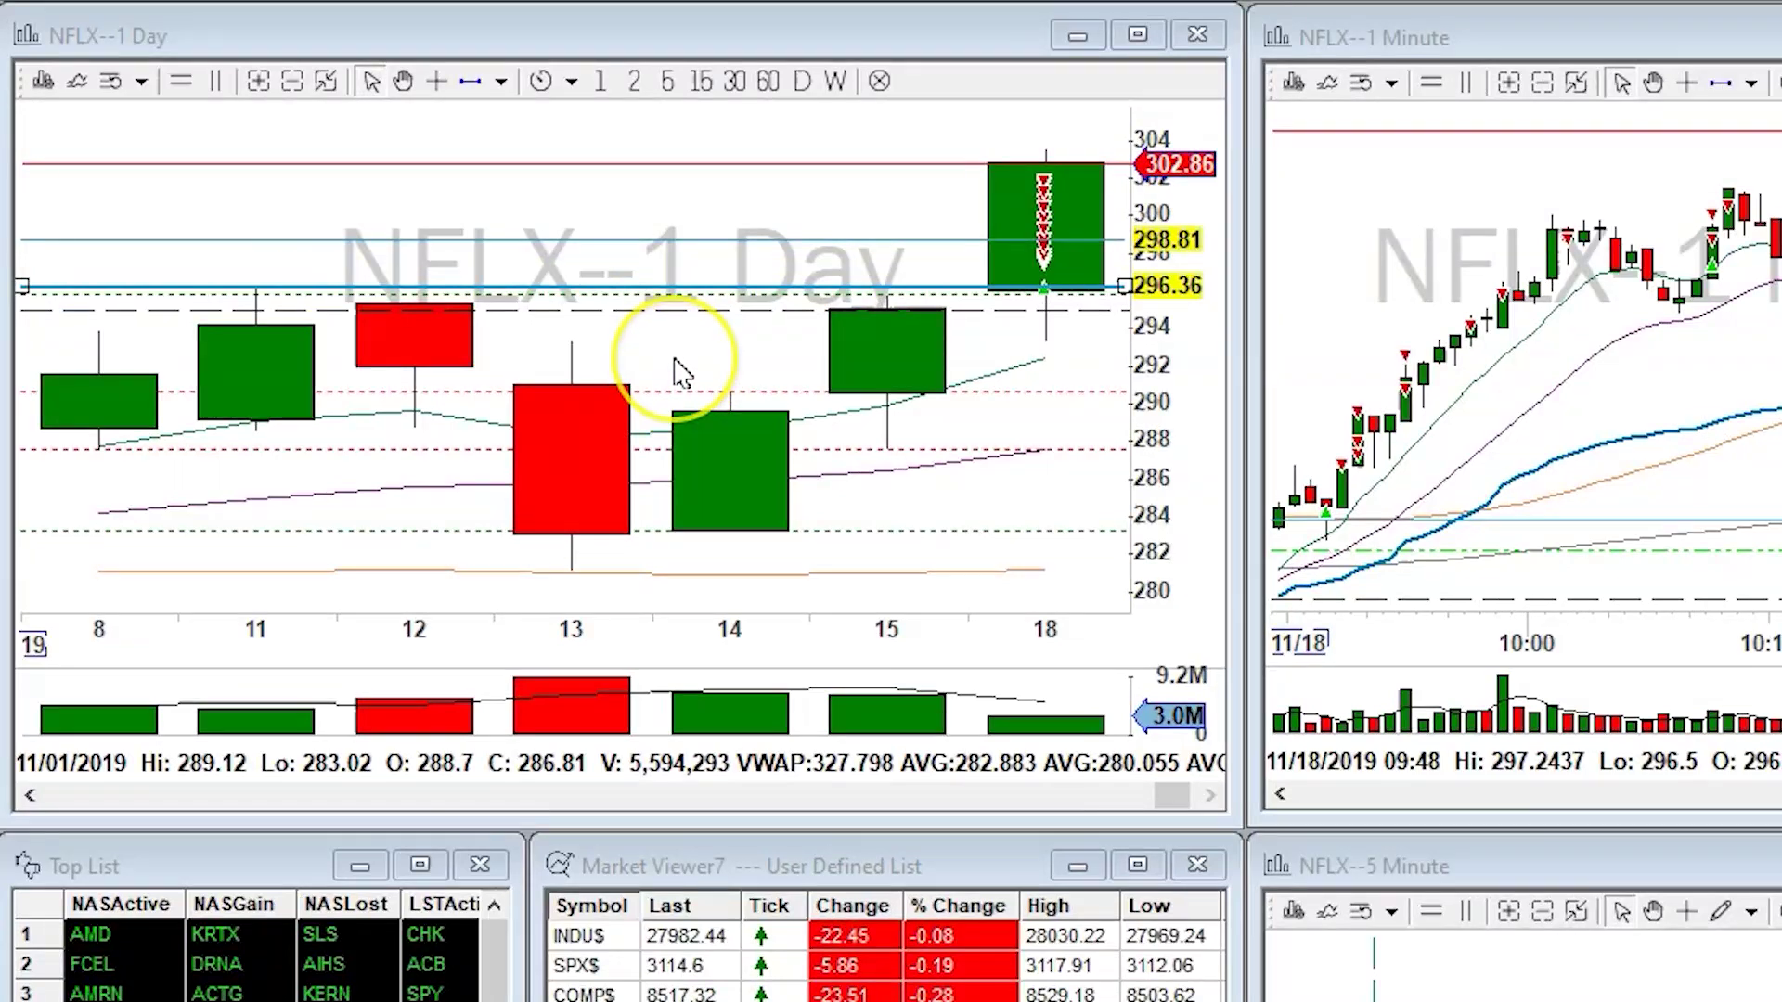
scroll(678, 371, "down", 4)
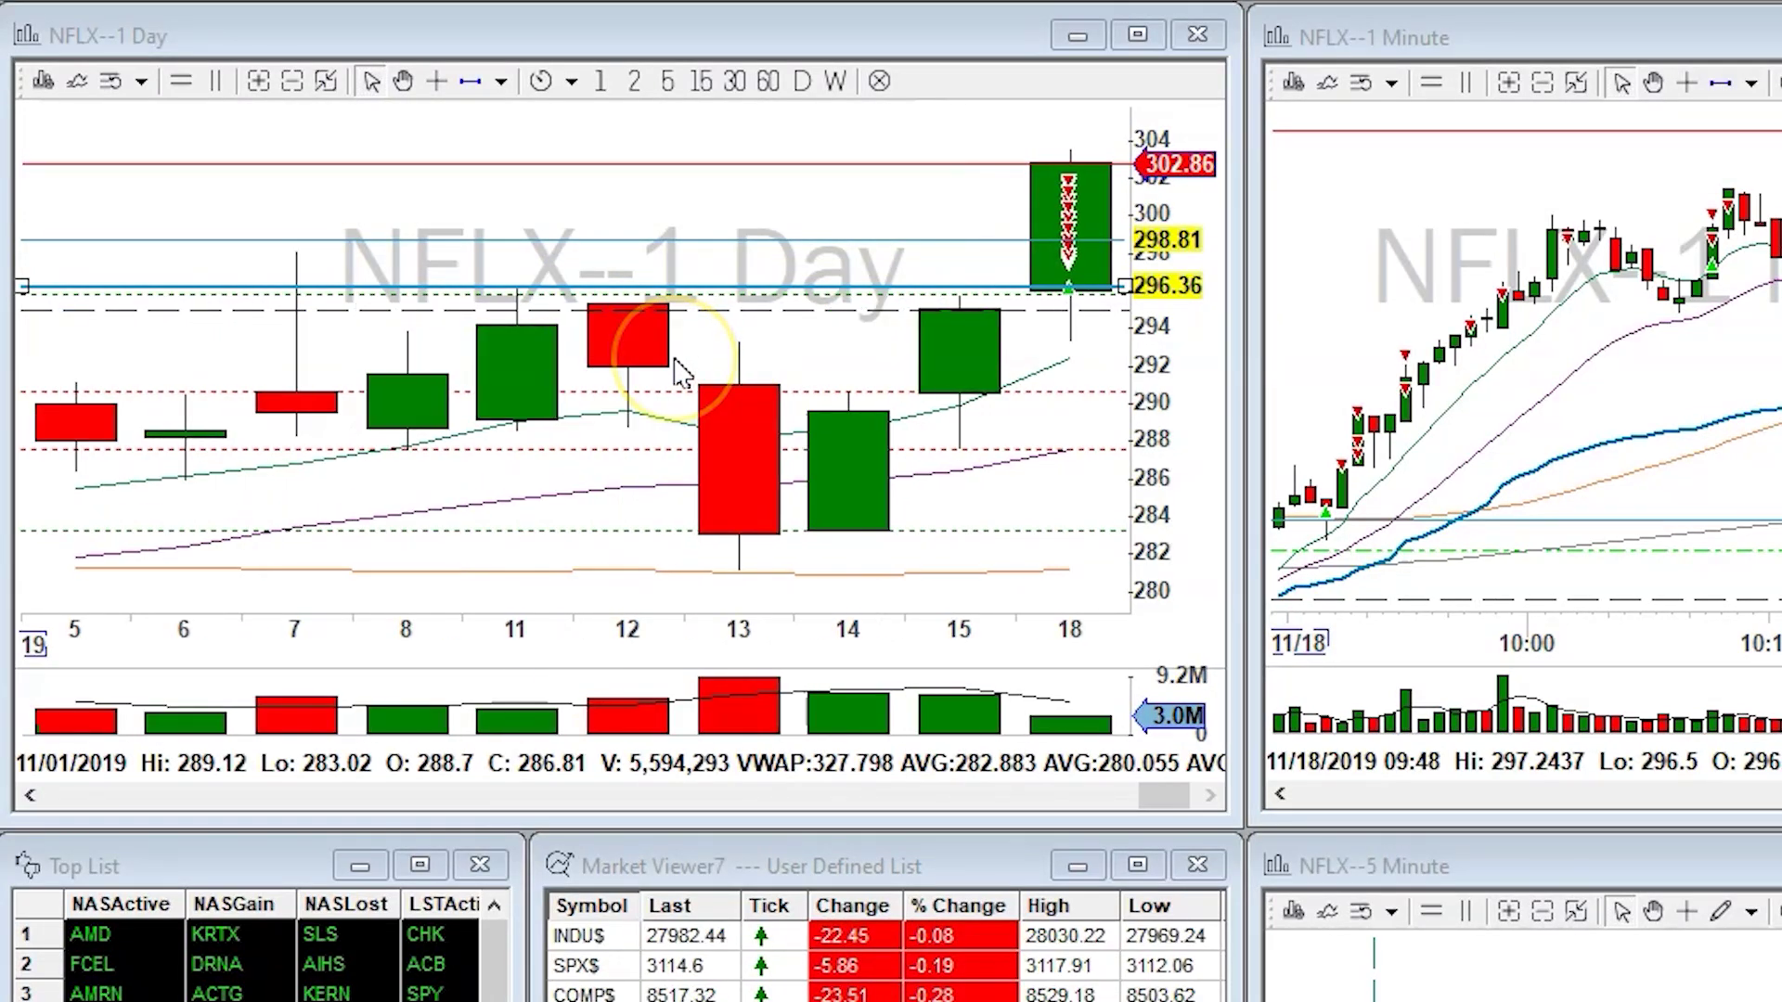
scroll(684, 404, "down", 4)
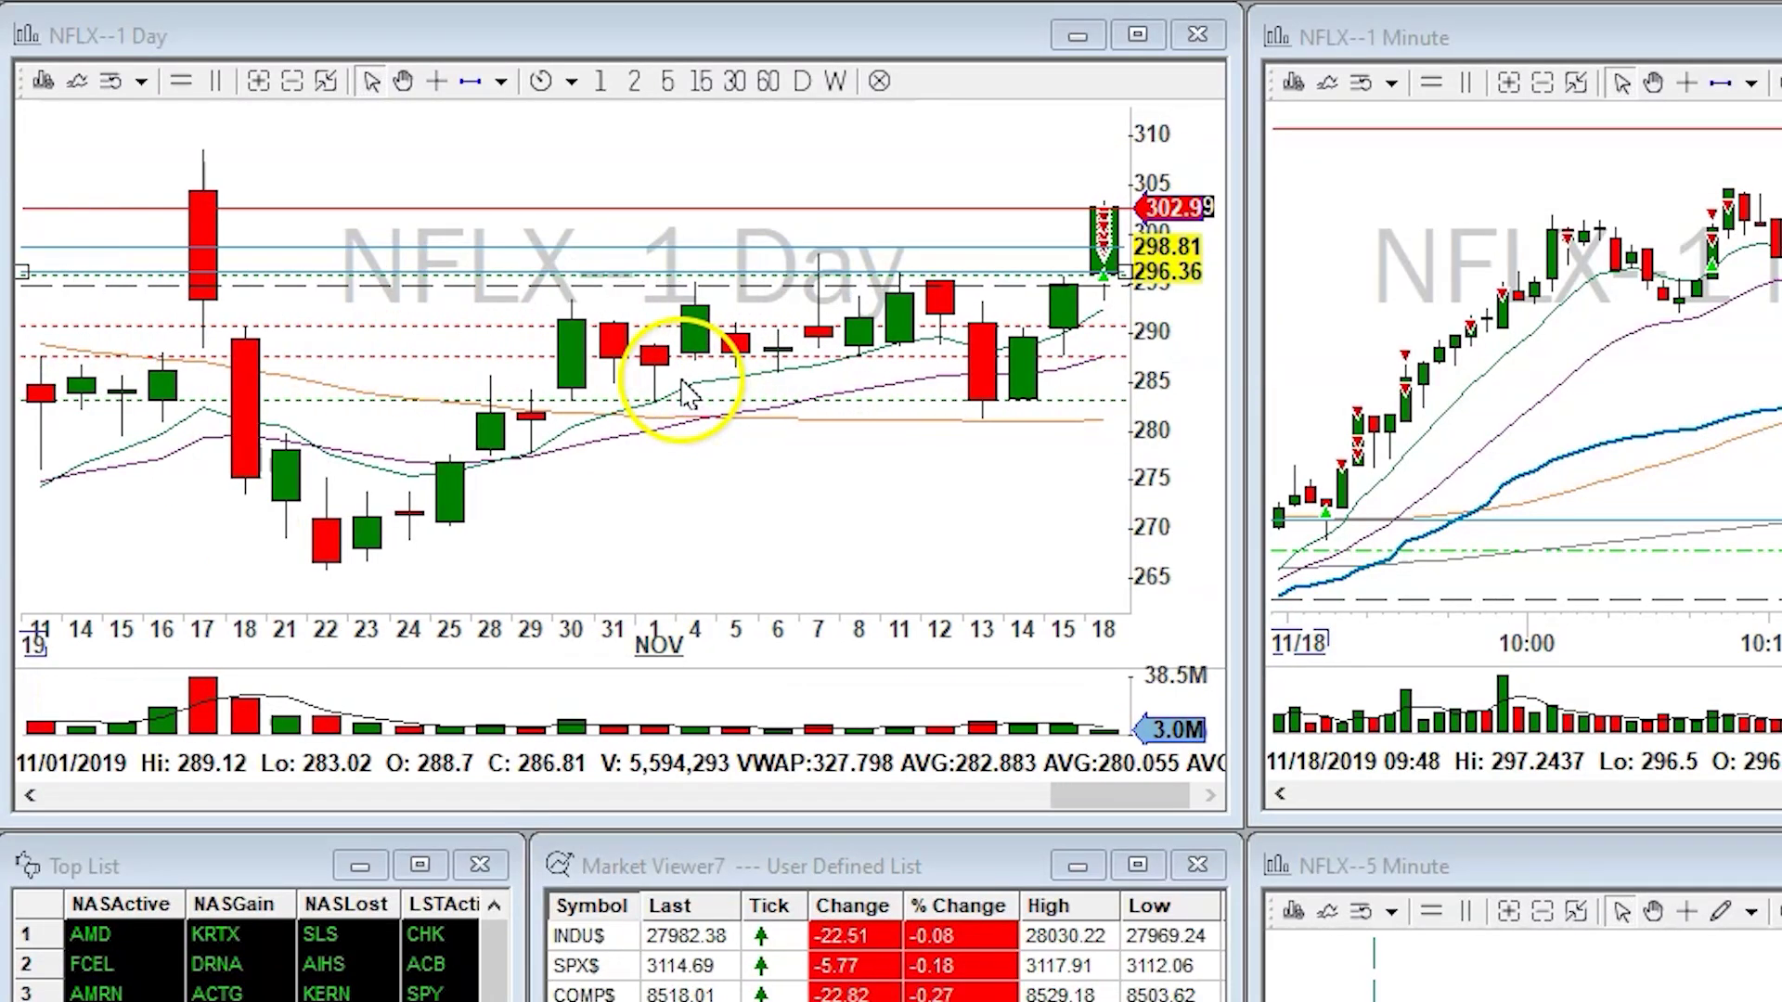
scroll(684, 408, "down", 3)
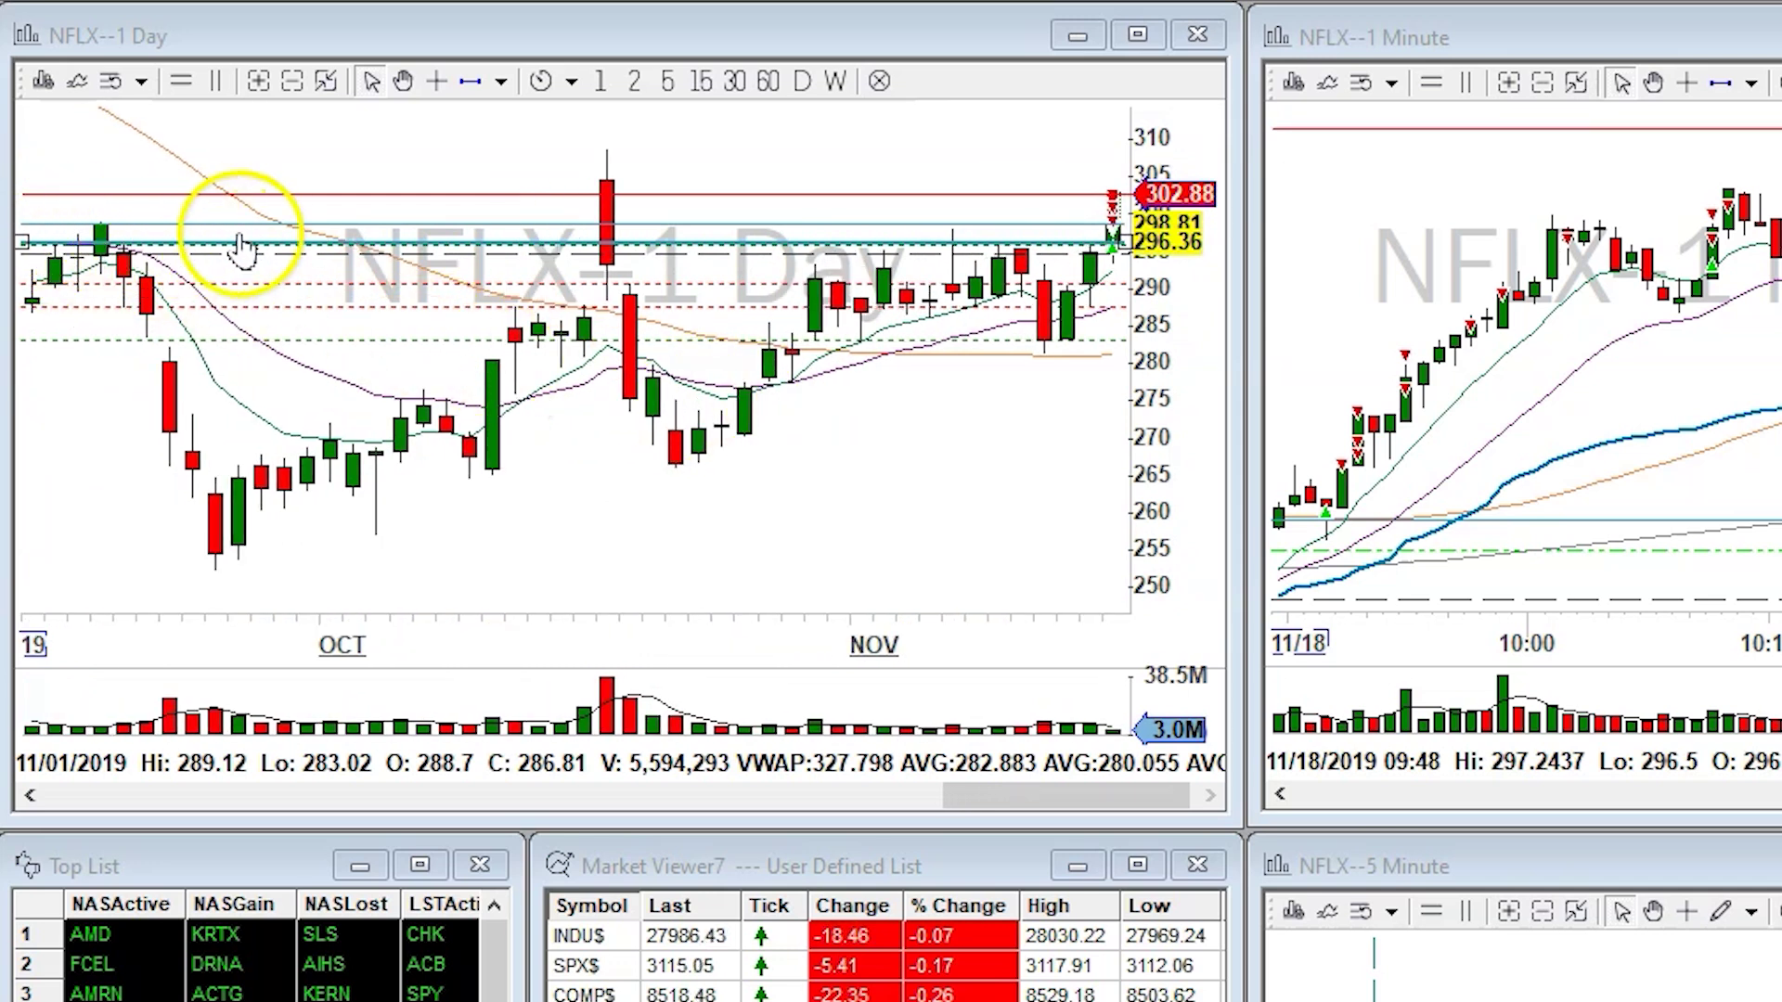
scroll(1018, 277, "up", 5)
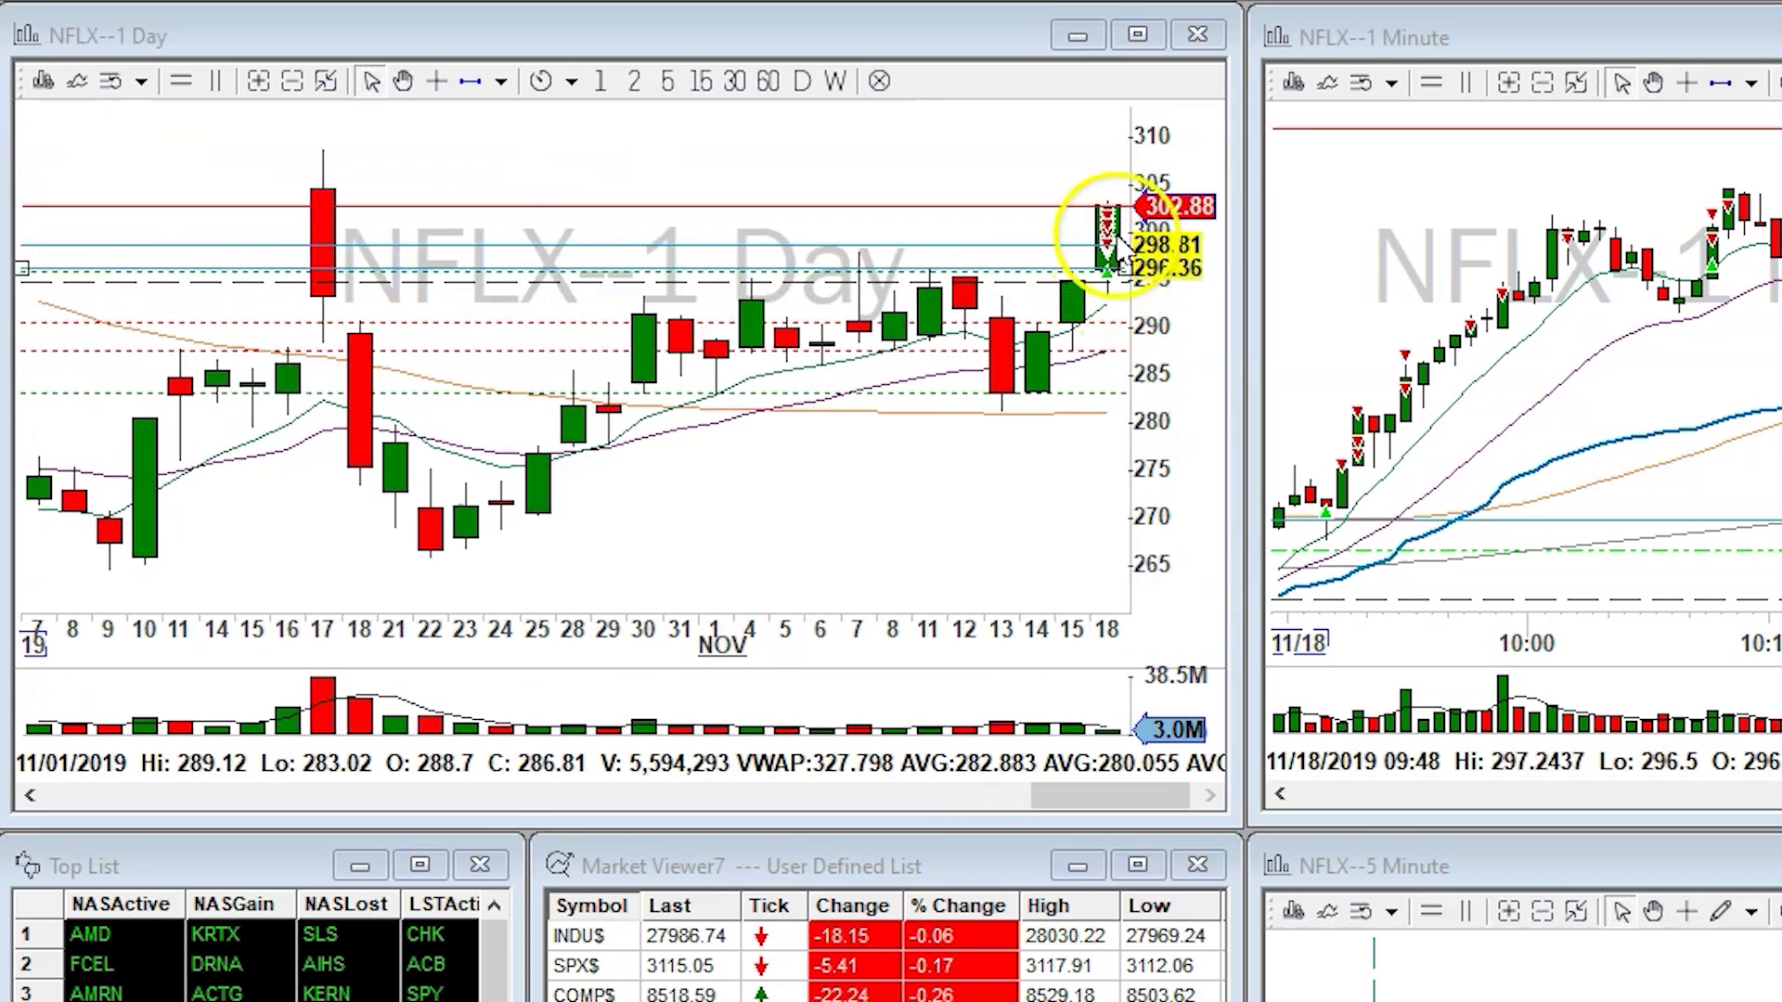
scroll(947, 225, "up", 3)
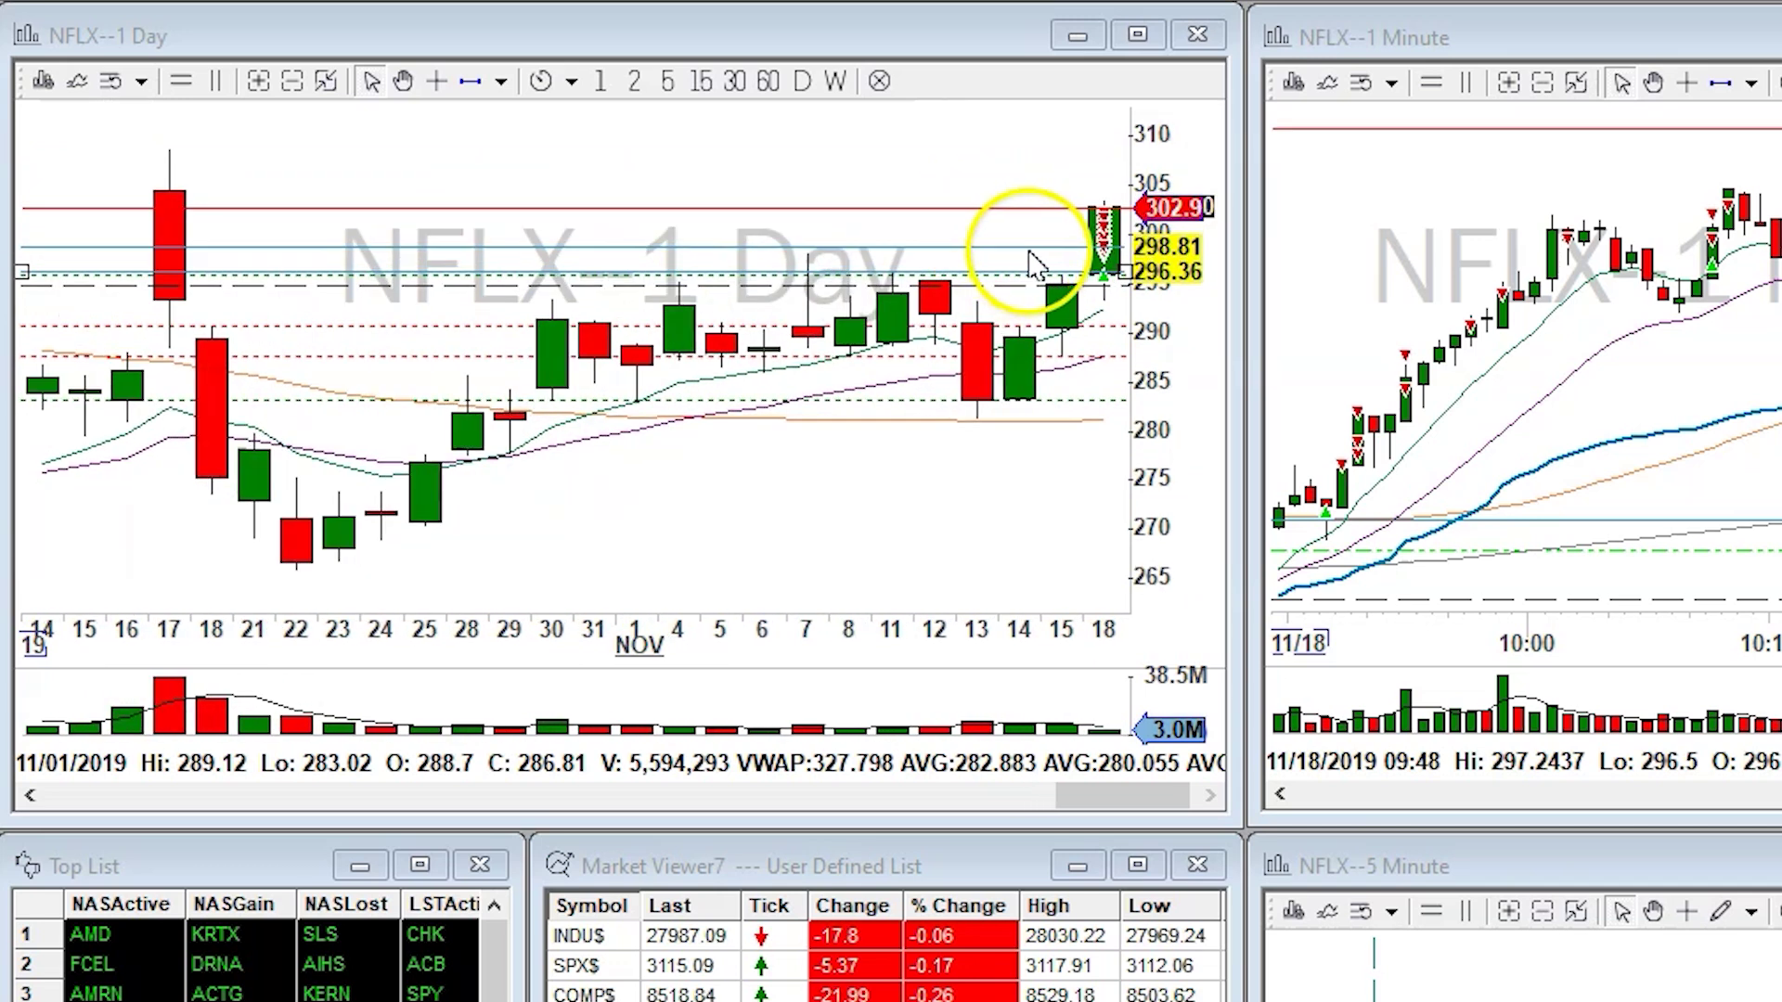
scroll(261, 123, "up", 2)
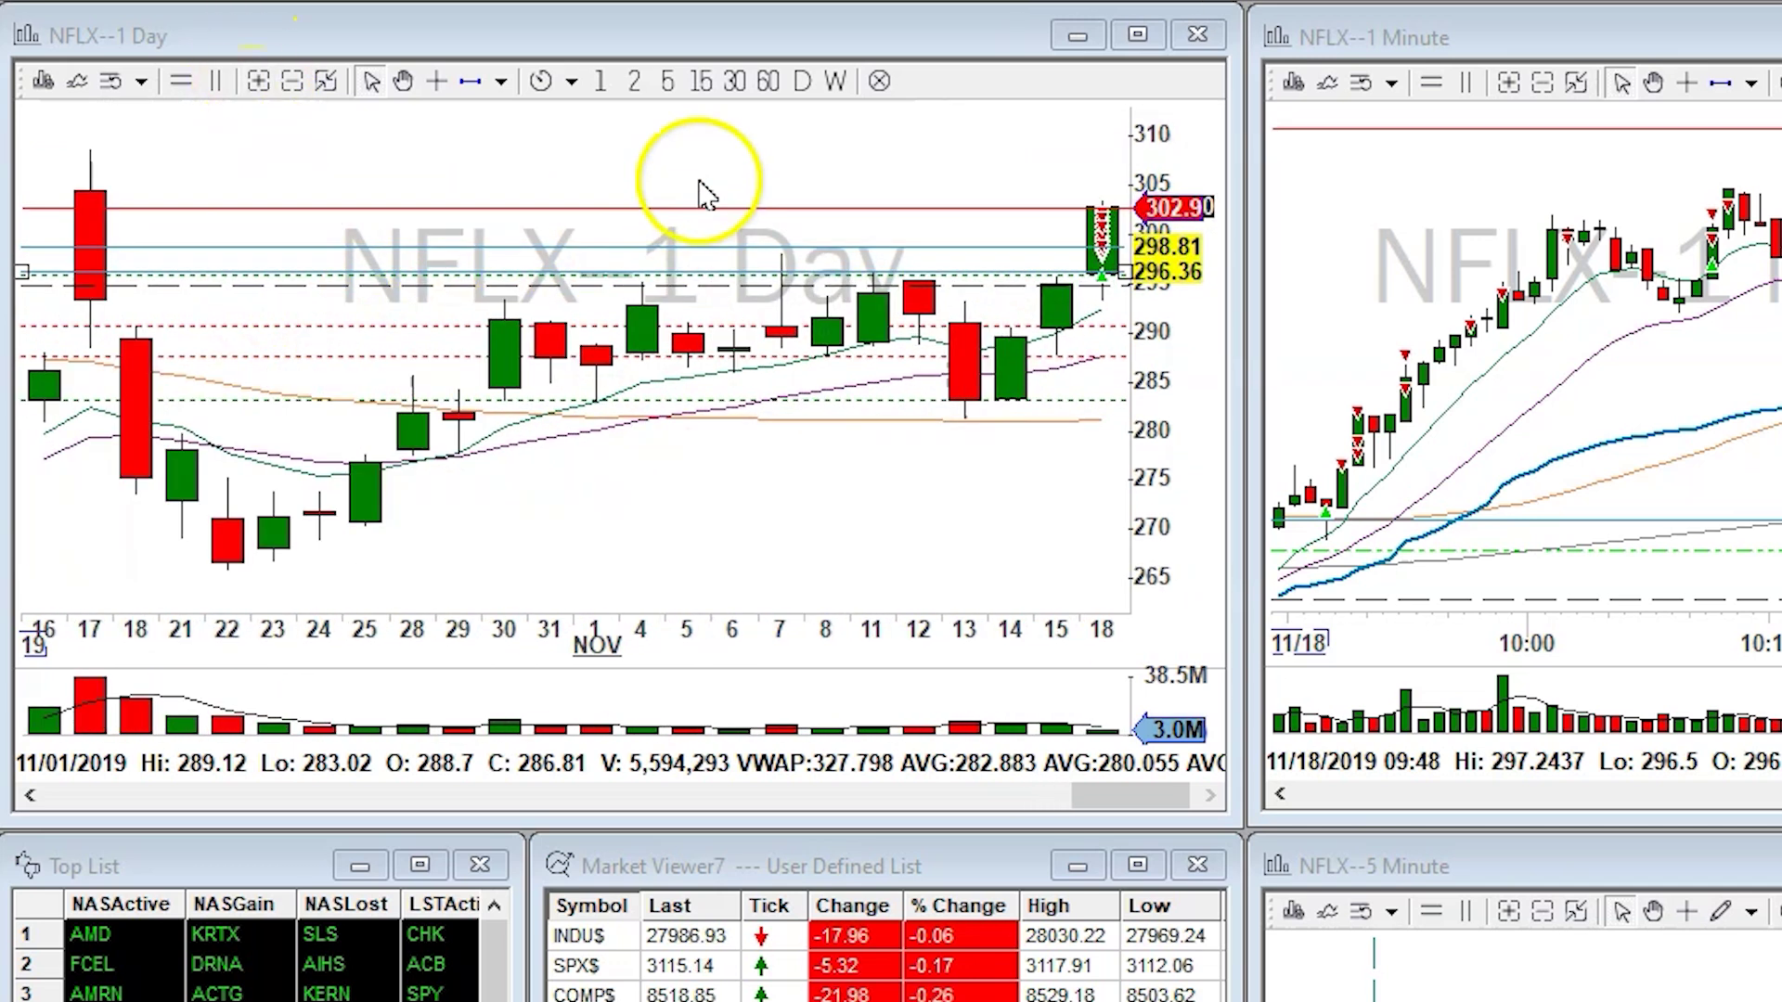
scroll(91, 156, "down", 5)
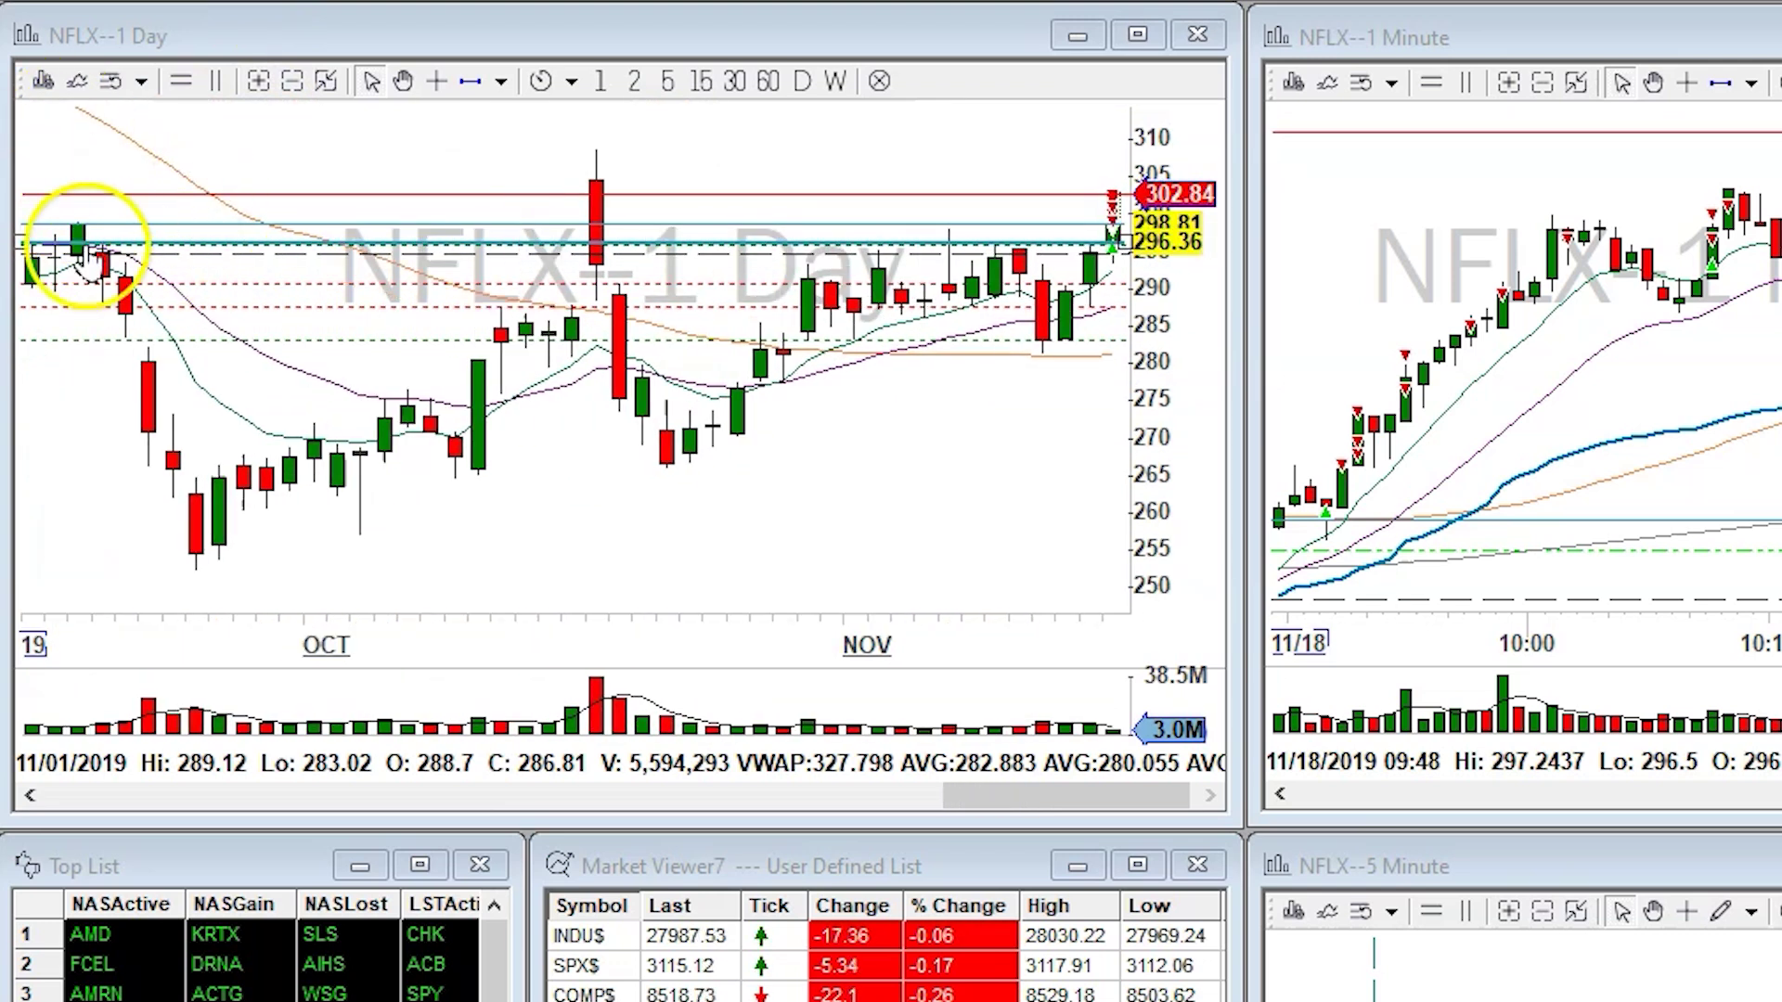
scroll(90, 256, "up", 1)
scroll(656, 315, "up", 5)
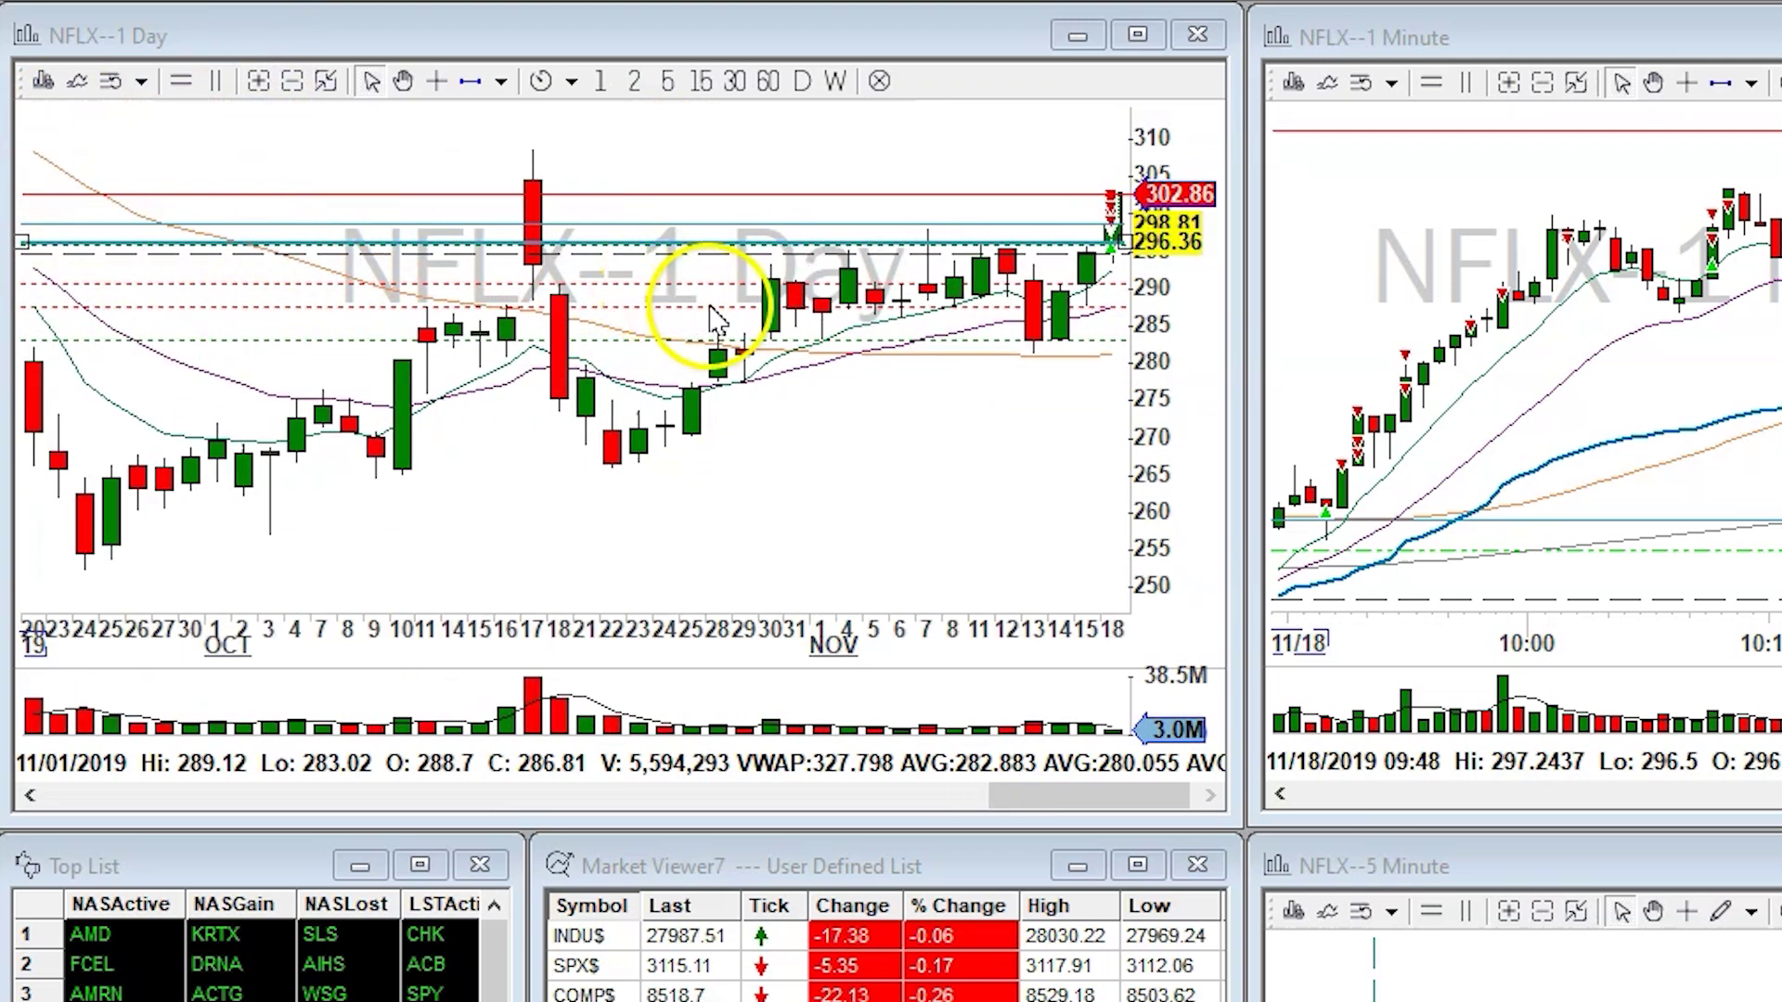
scroll(900, 296, "up", 2)
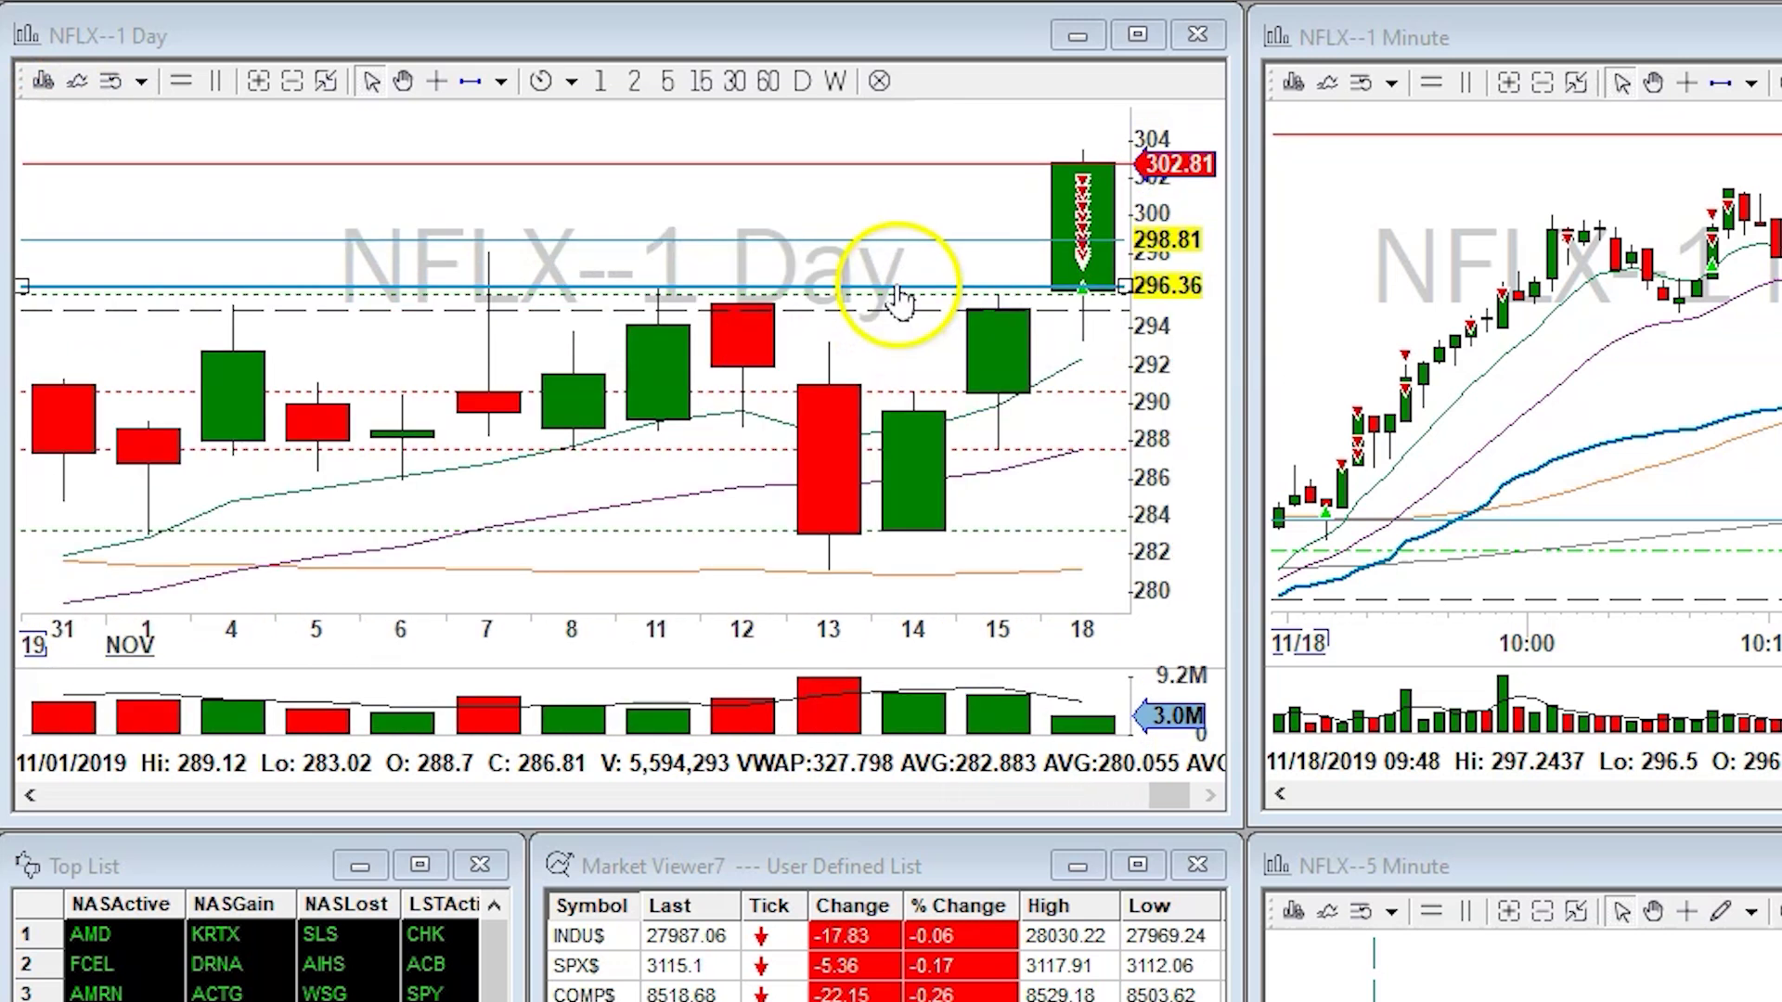
scroll(896, 288, "up", 2)
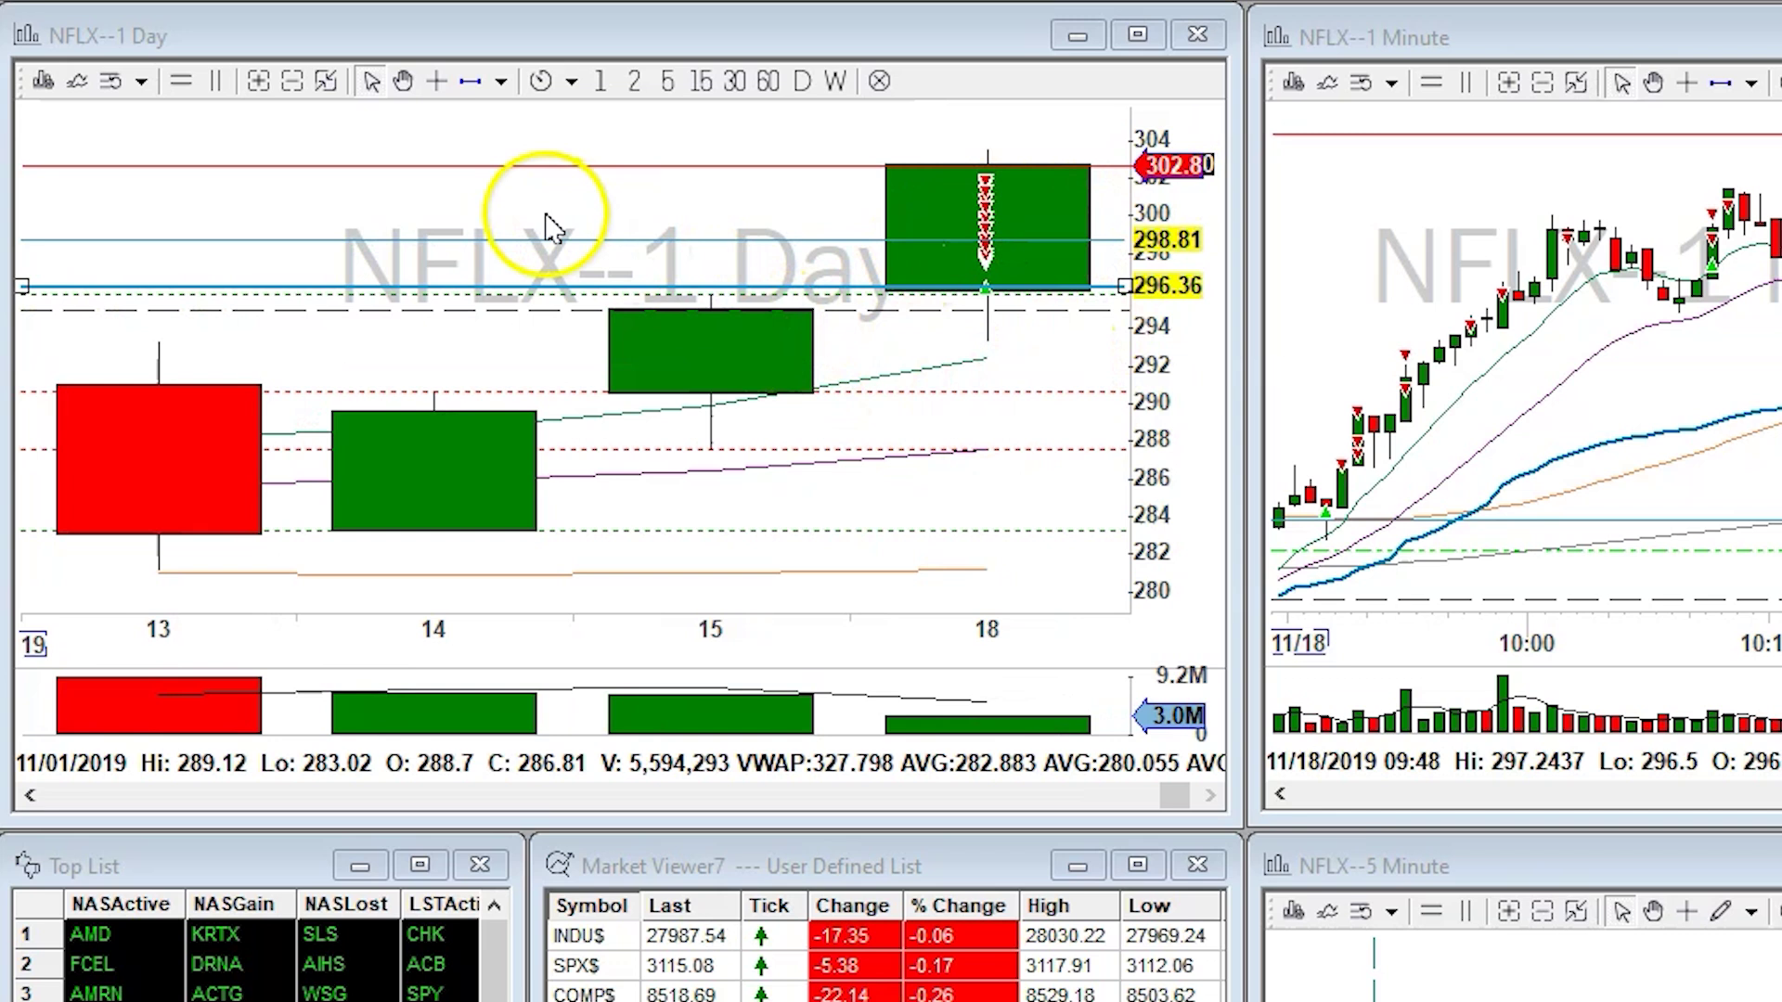
scroll(549, 227, "down", 2)
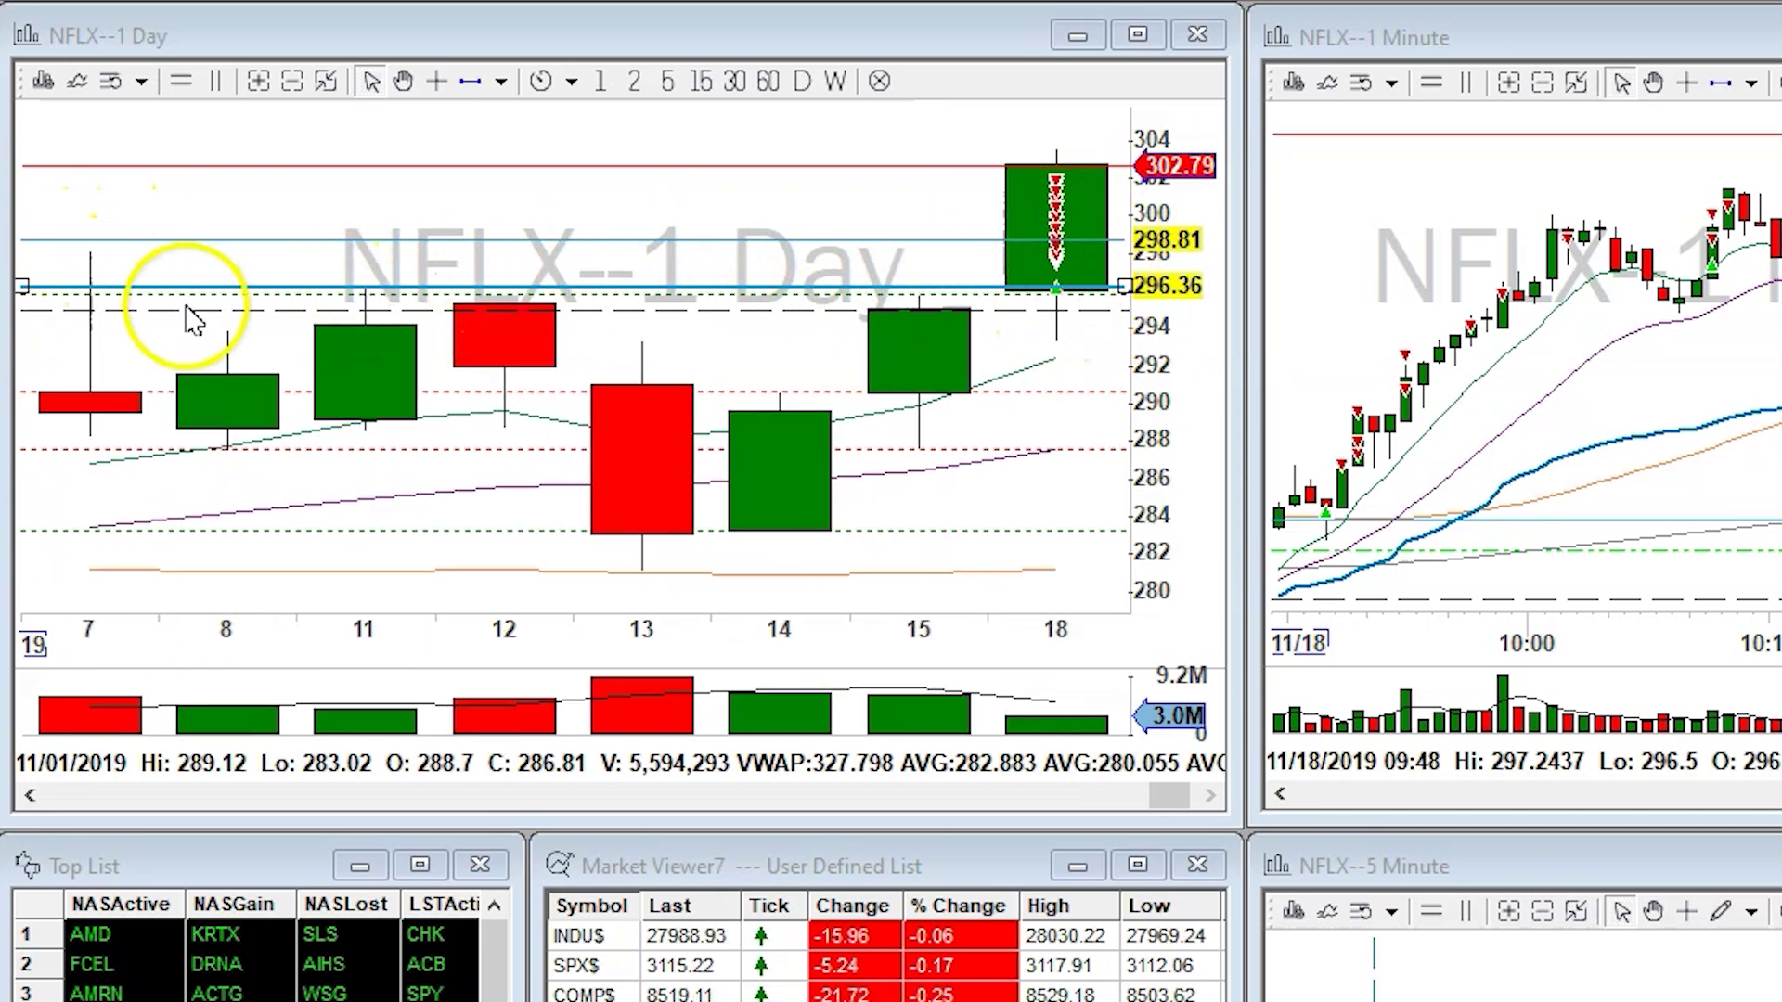
scroll(383, 299, "up", 1)
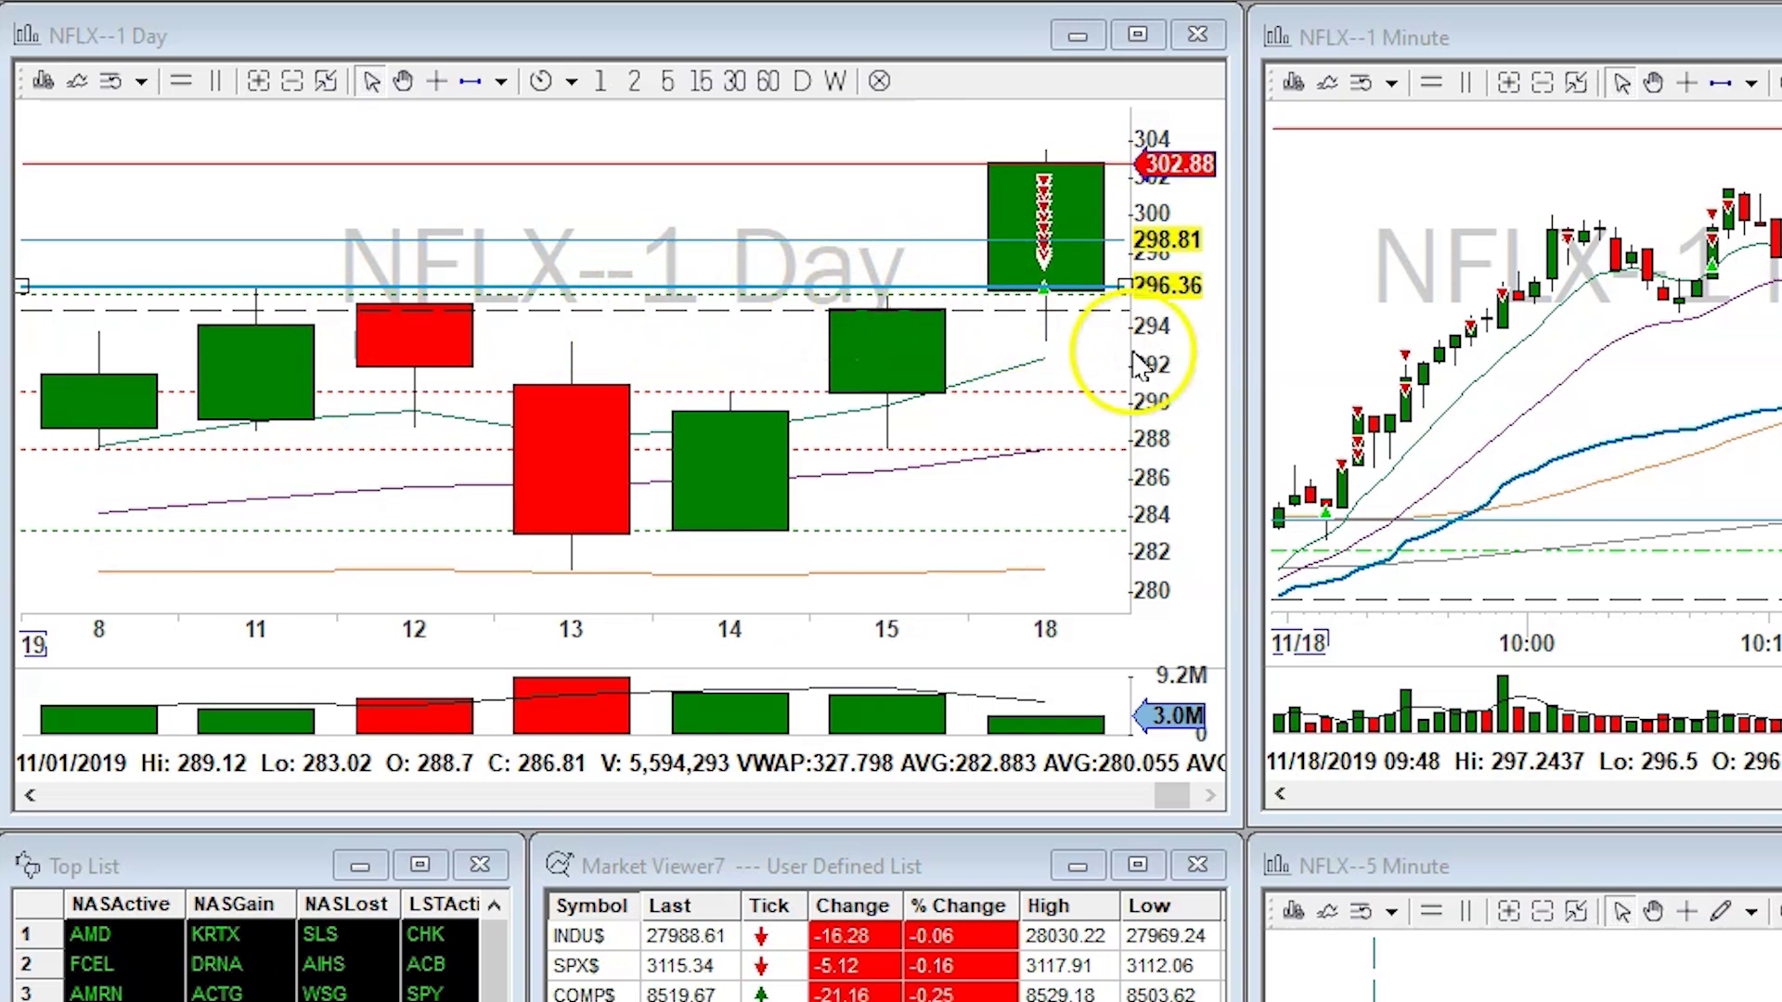
Drag the daily chart's scale until it shows the sessions from Nov 4 to Nov 18.
left_click(931, 297)
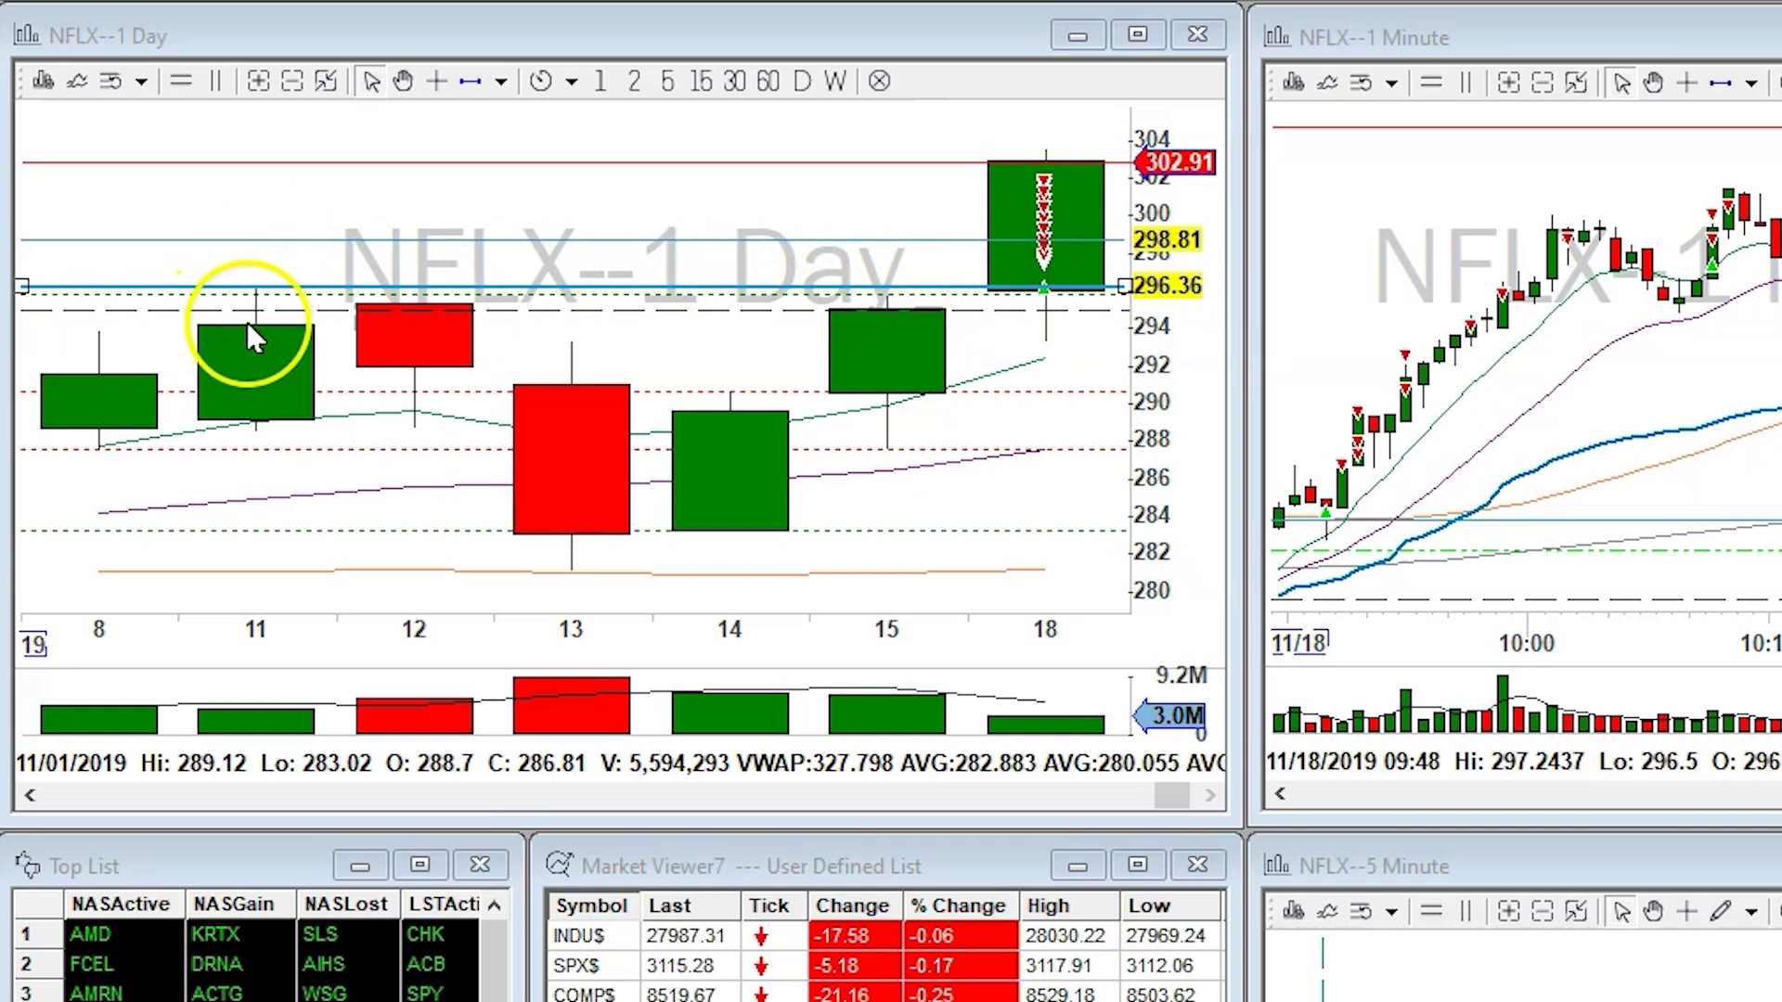
left_click(249, 295)
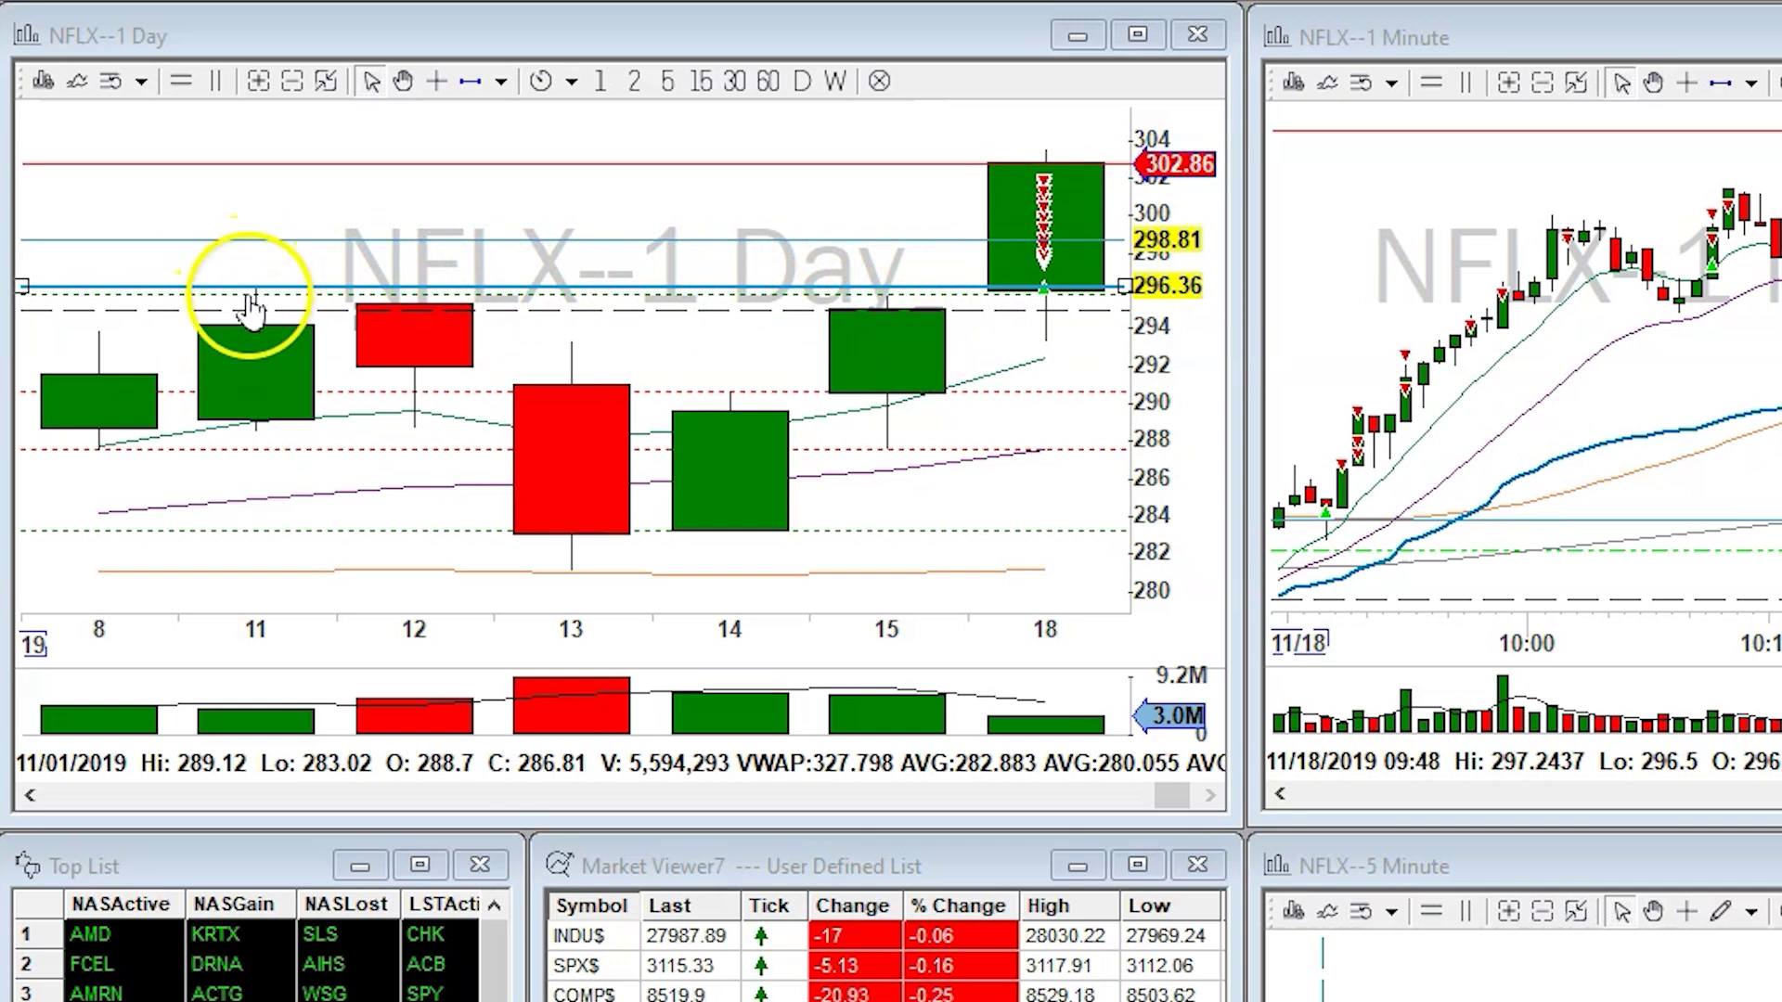
left_click_drag(591, 372, 564, 458)
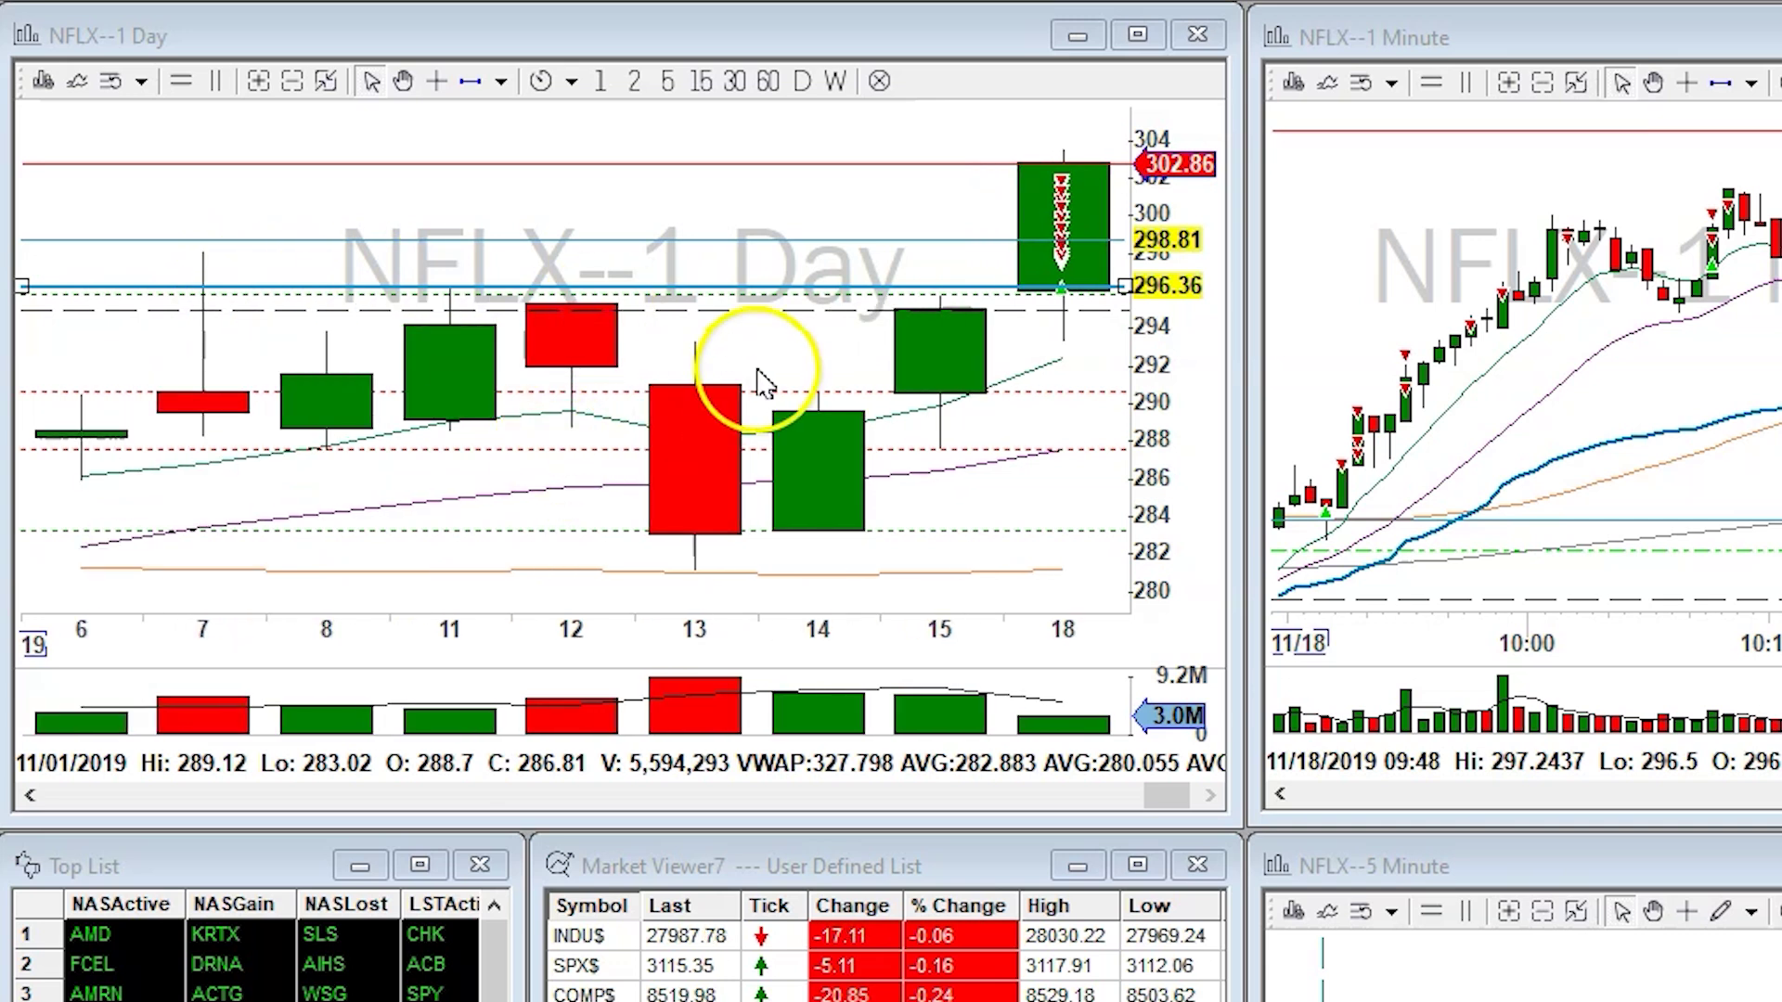
left_click_drag(652, 395, 451, 379)
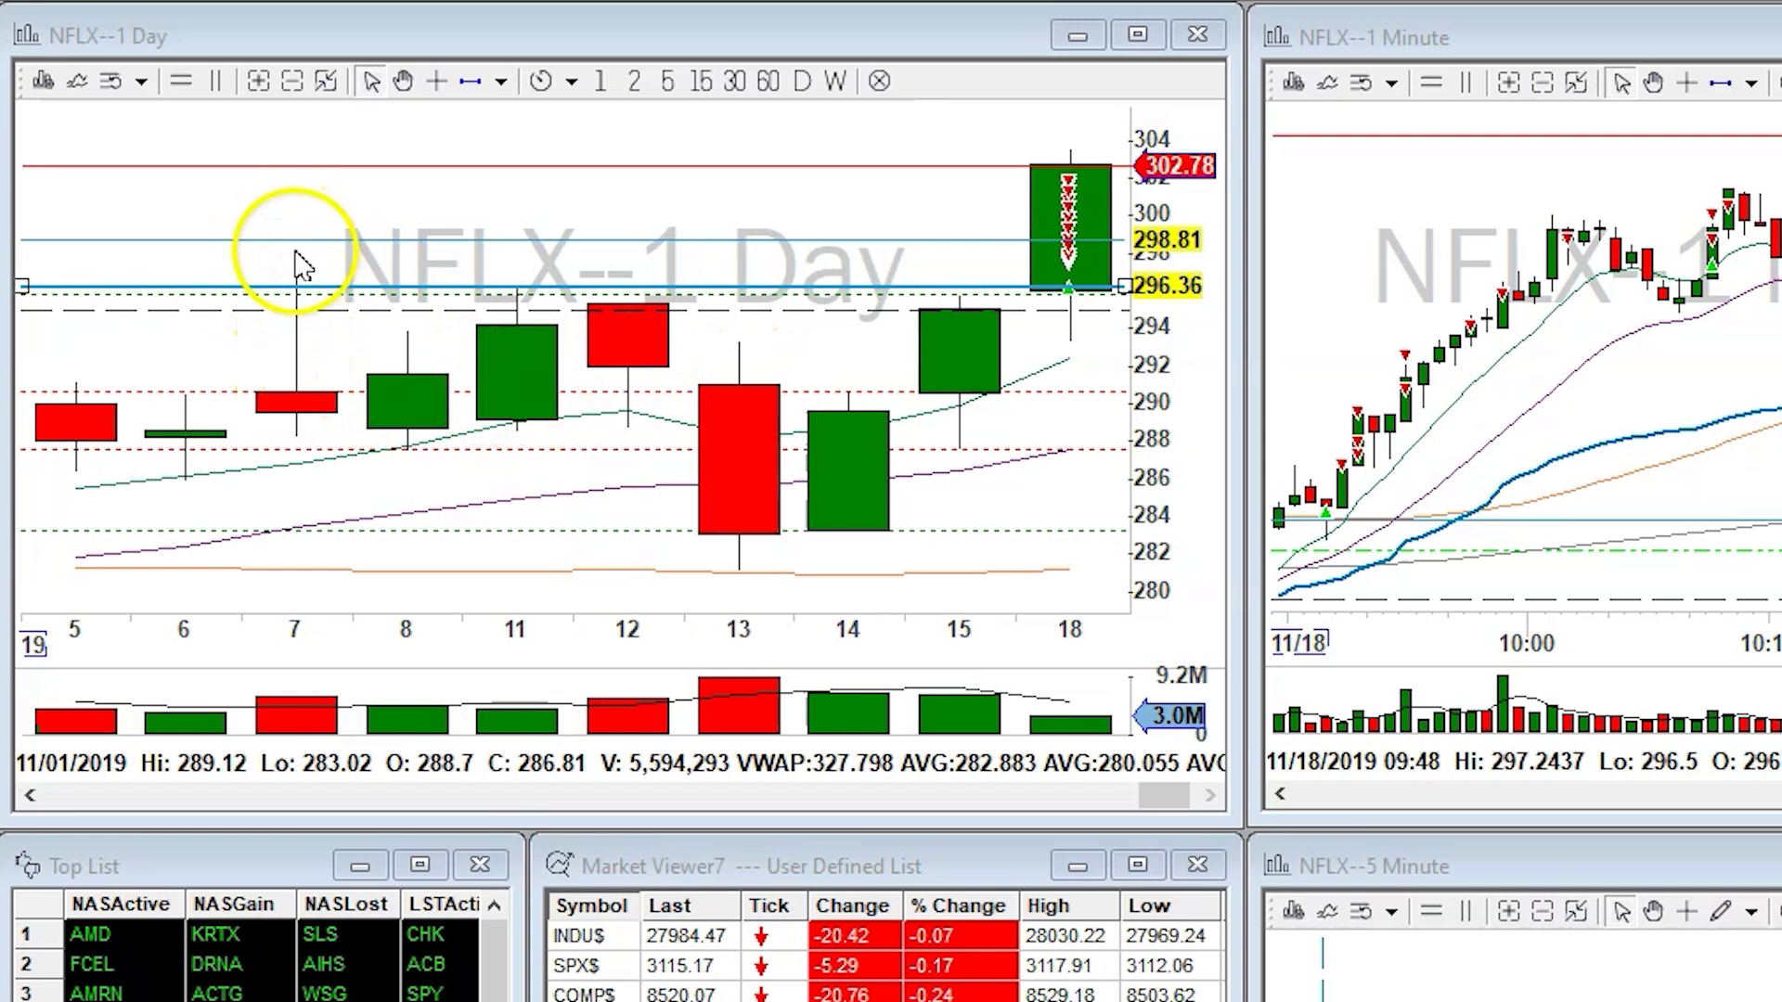
left_click_drag(320, 455, 366, 354)
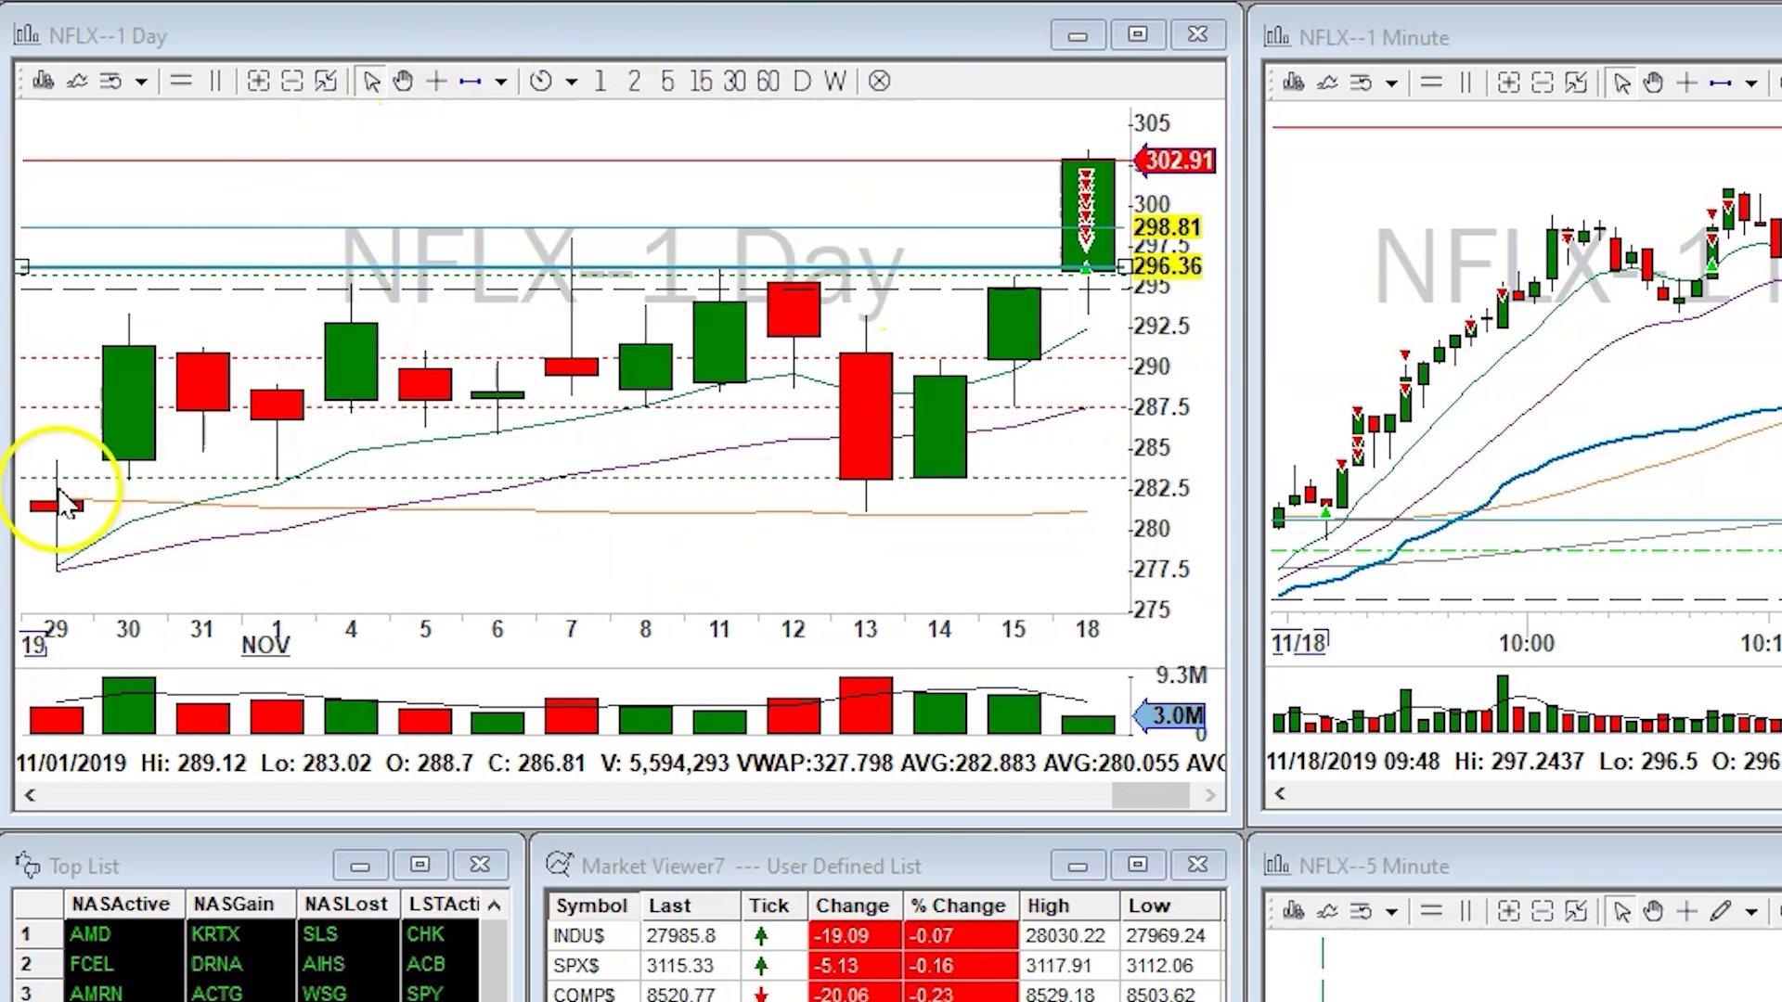
left_click_drag(710, 267, 975, 378)
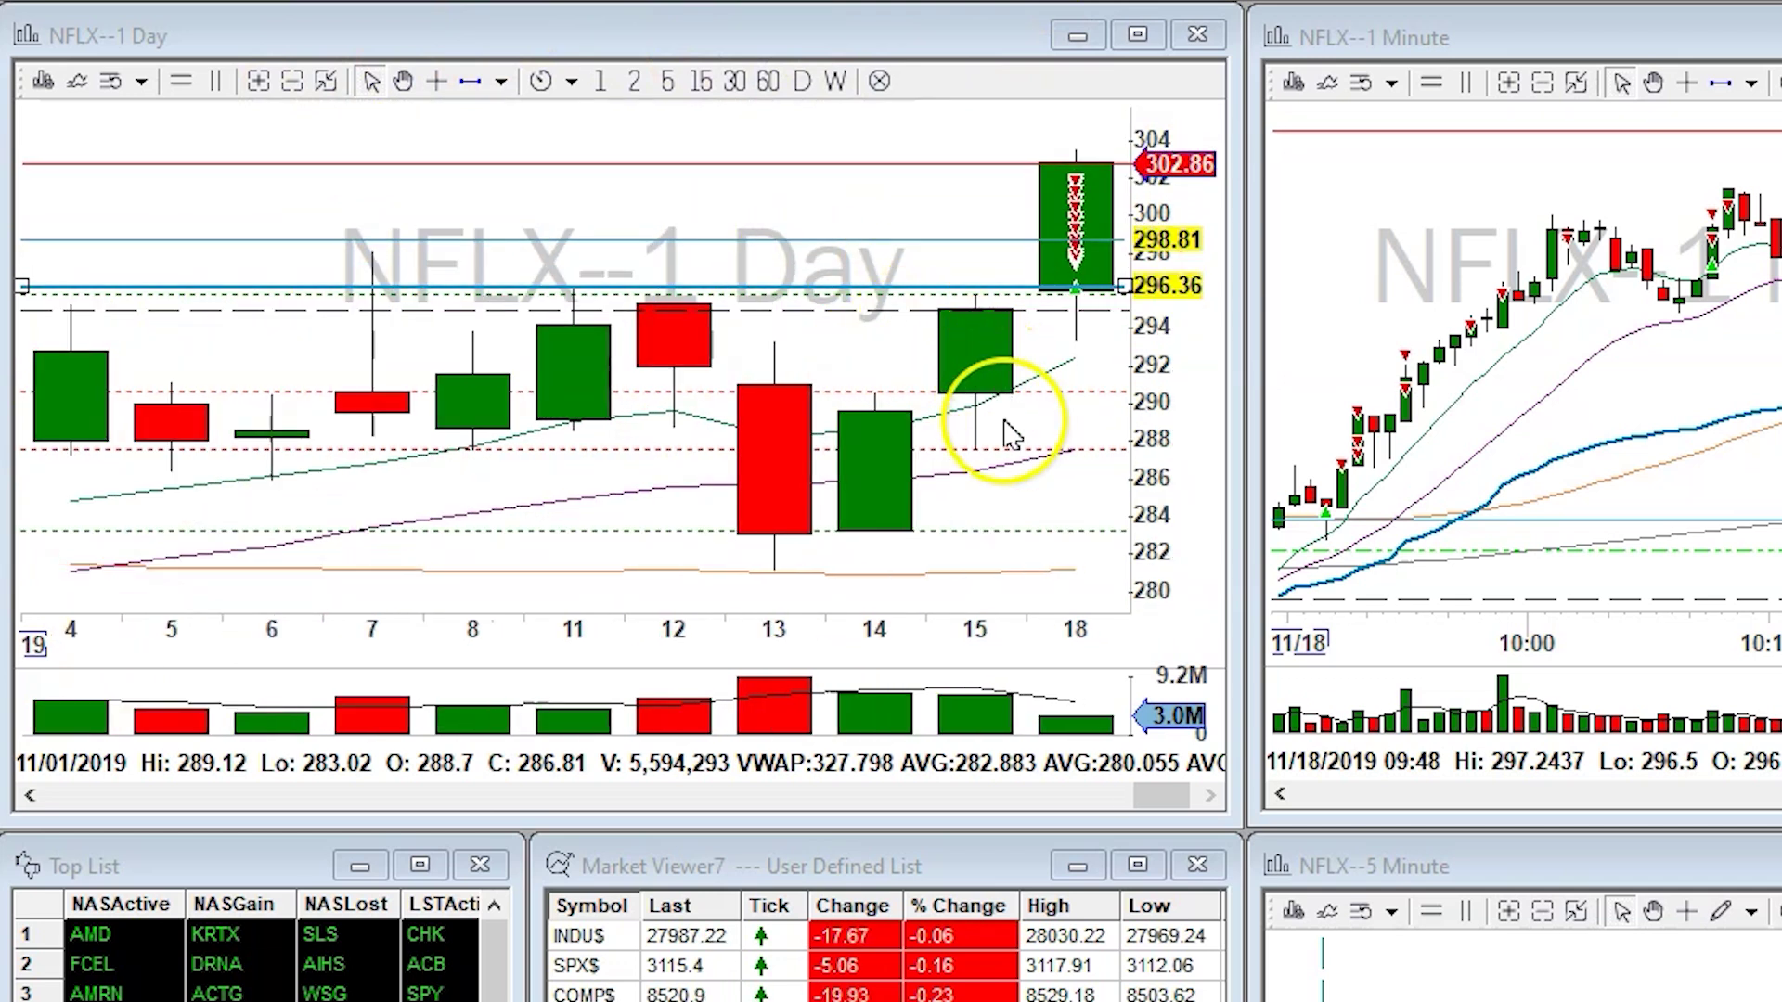
scroll(1012, 435, "up", 3)
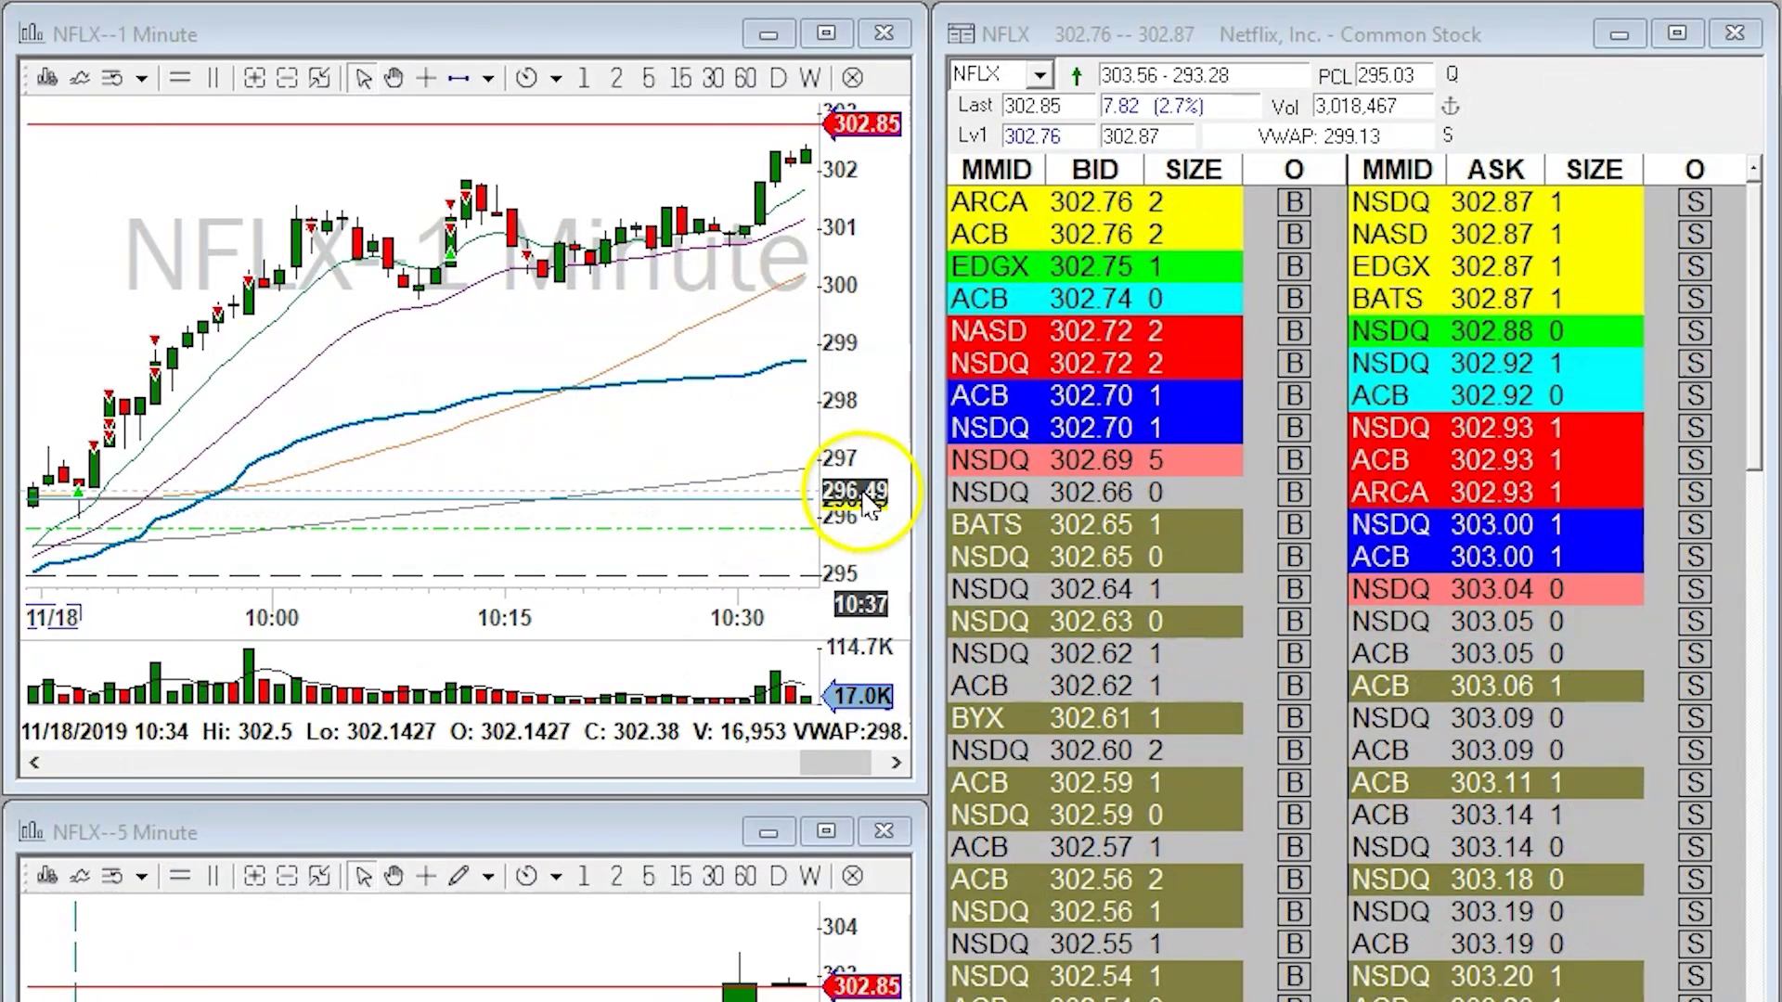
scroll(452, 479, "down", 2)
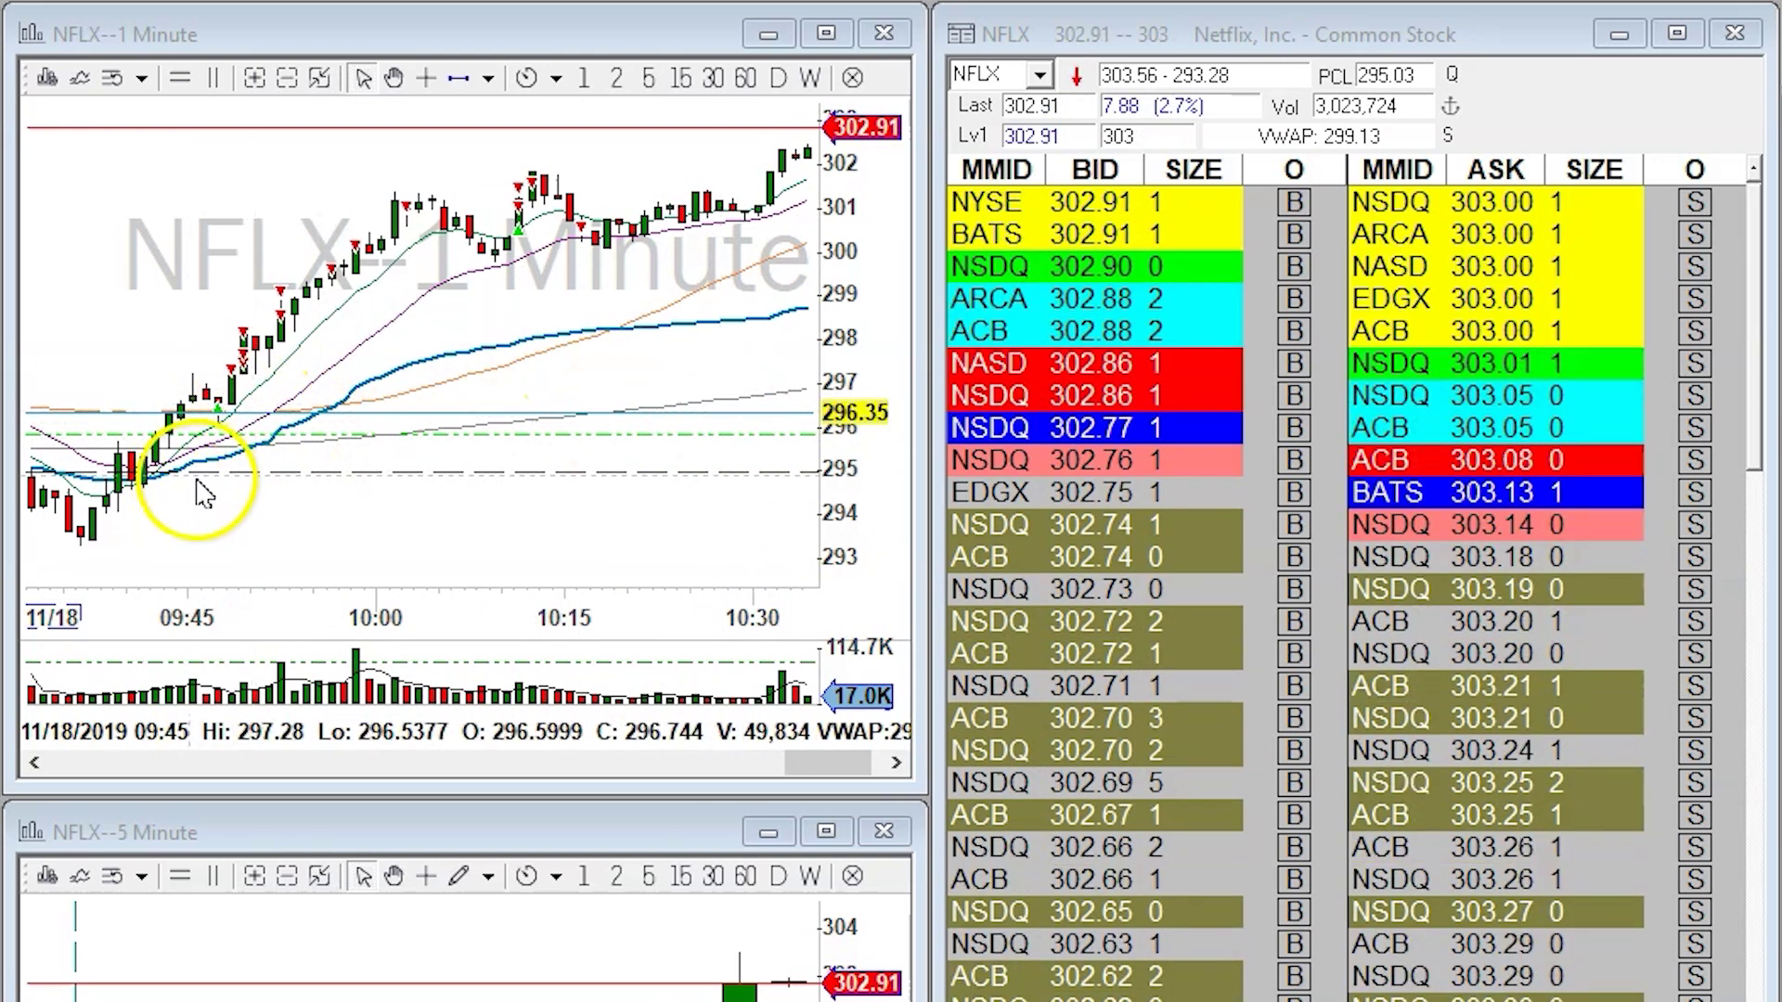
scroll(80, 489, "down", 1)
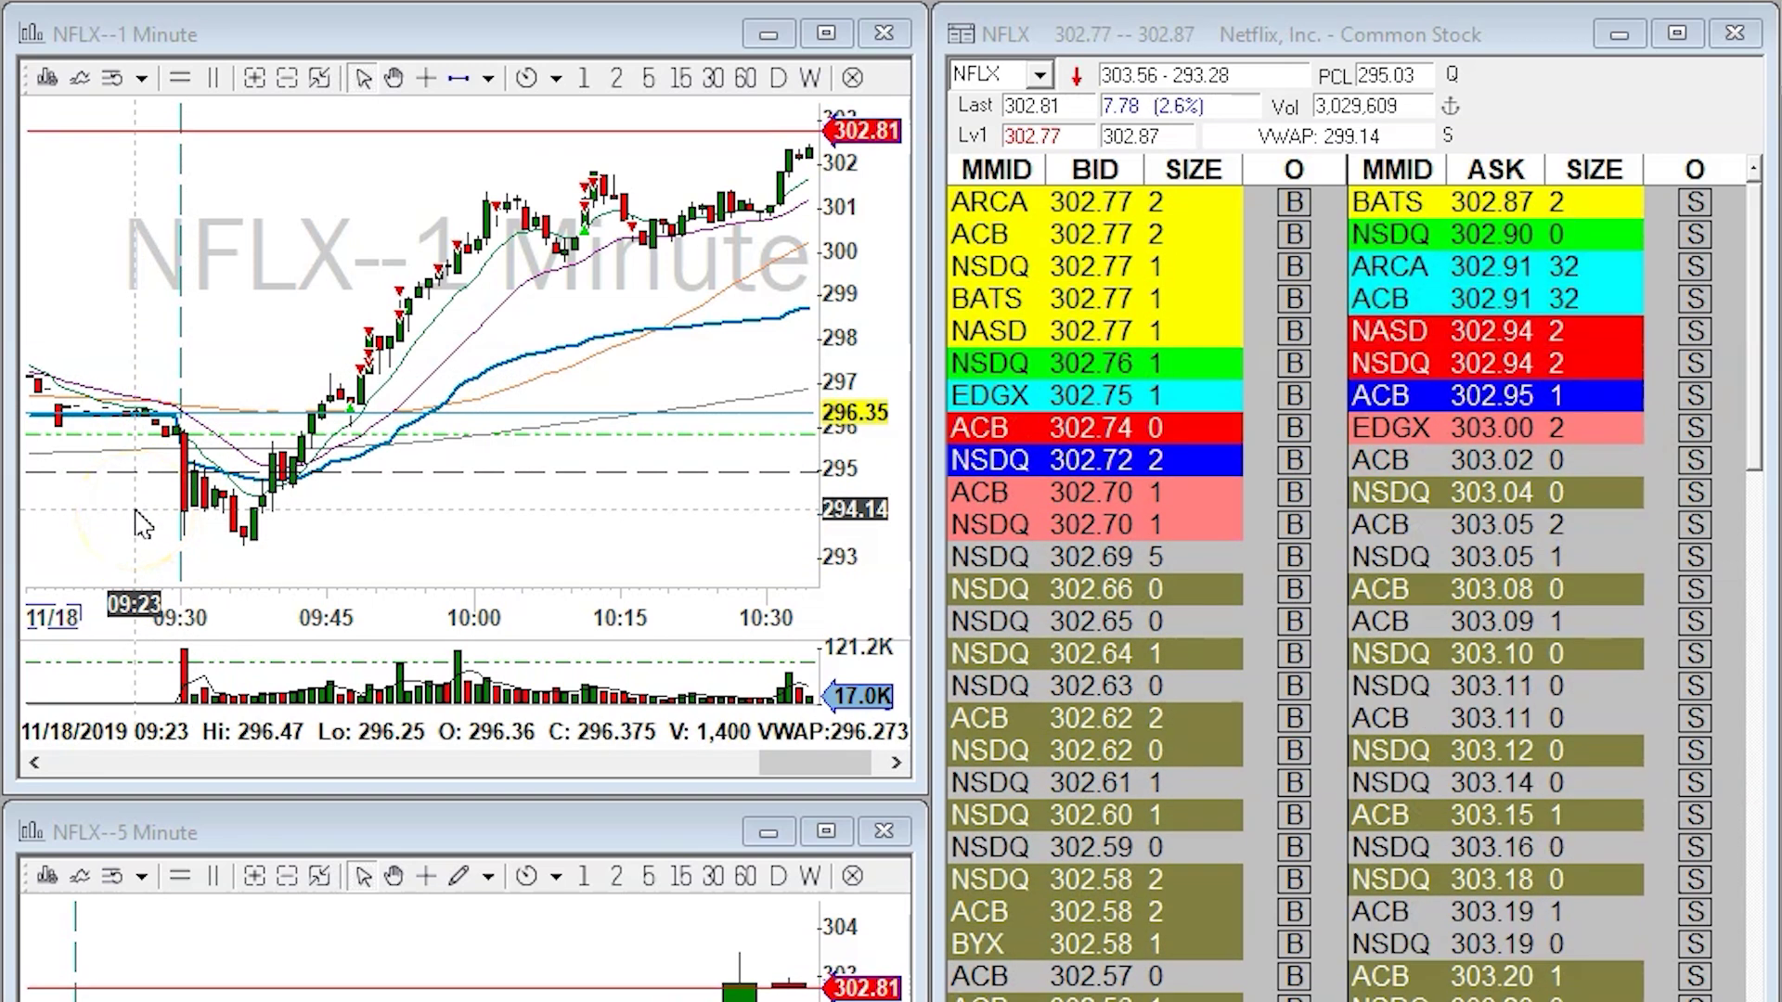
mouse_move(139, 525)
left_mouse_down()
mouse_move(167, 501)
mouse_move(204, 395)
mouse_move(240, 413)
mouse_move(260, 510)
mouse_move(21, 404)
mouse_move(186, 564)
mouse_move(190, 547)
mouse_move(240, 580)
mouse_move(278, 555)
mouse_move(223, 524)
mouse_move(303, 529)
mouse_move(216, 432)
mouse_move(176, 529)
mouse_move(341, 478)
mouse_move(168, 429)
mouse_move(218, 536)
left_mouse_up()
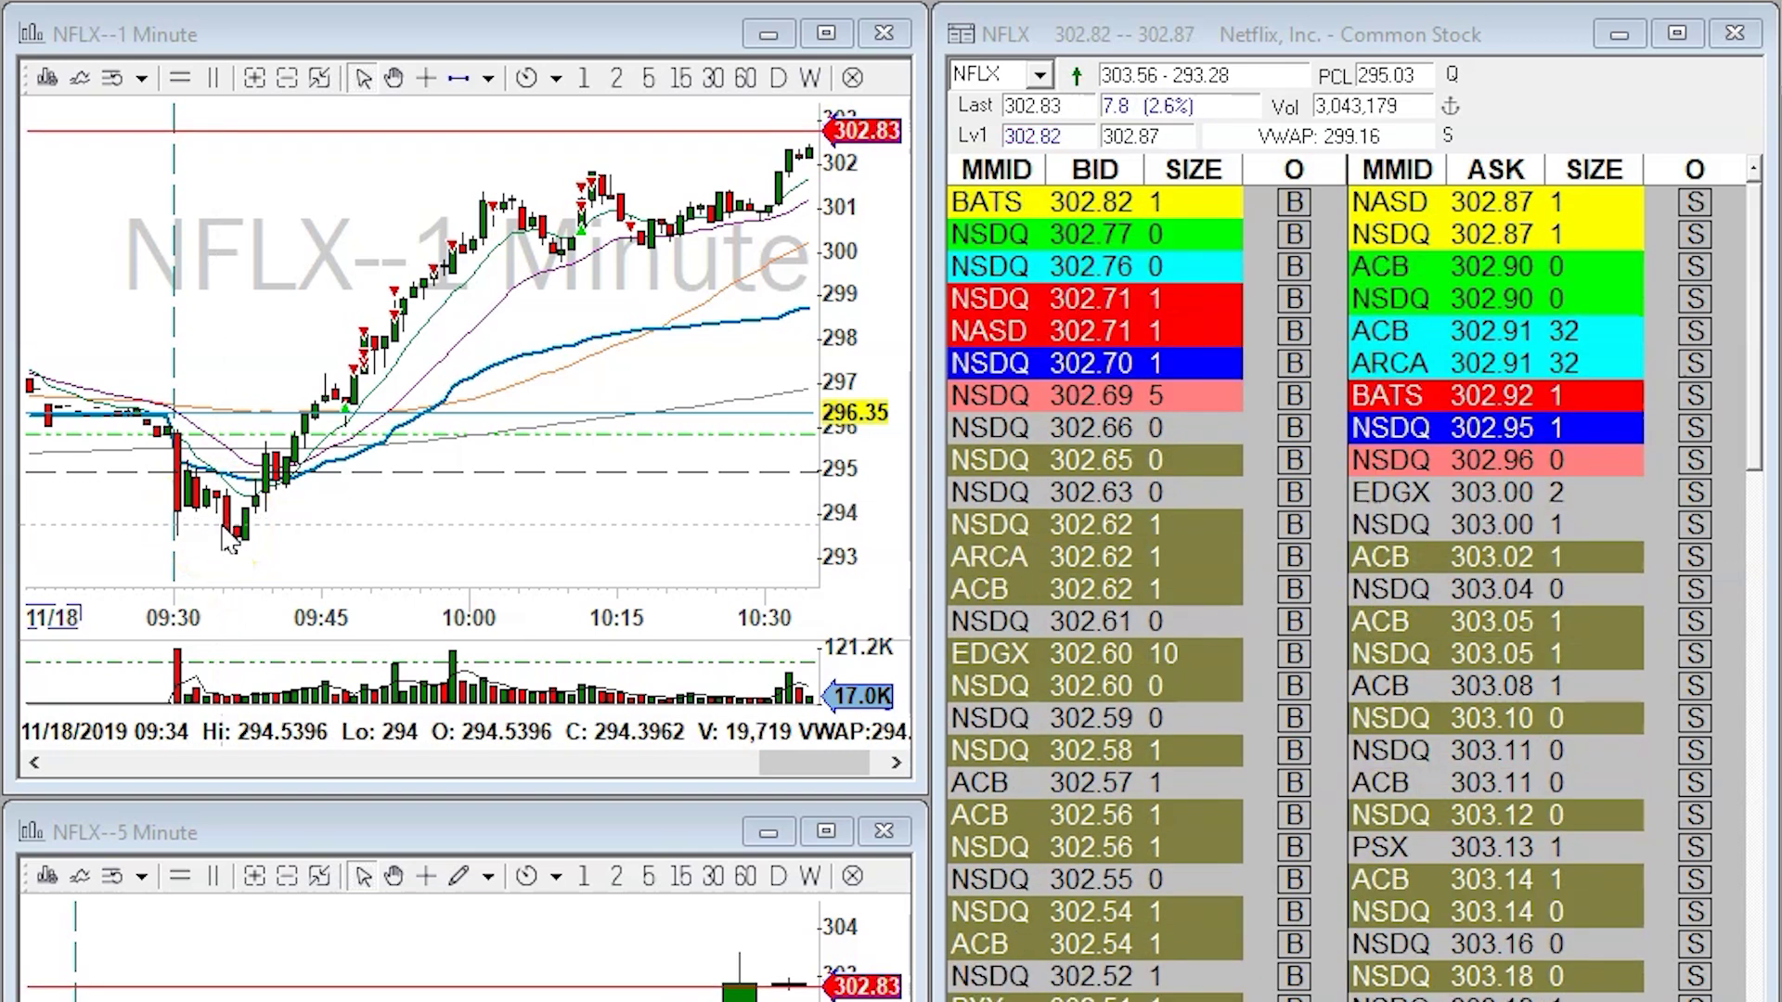
left_click(246, 533)
left_click_drag(246, 533, 249, 489)
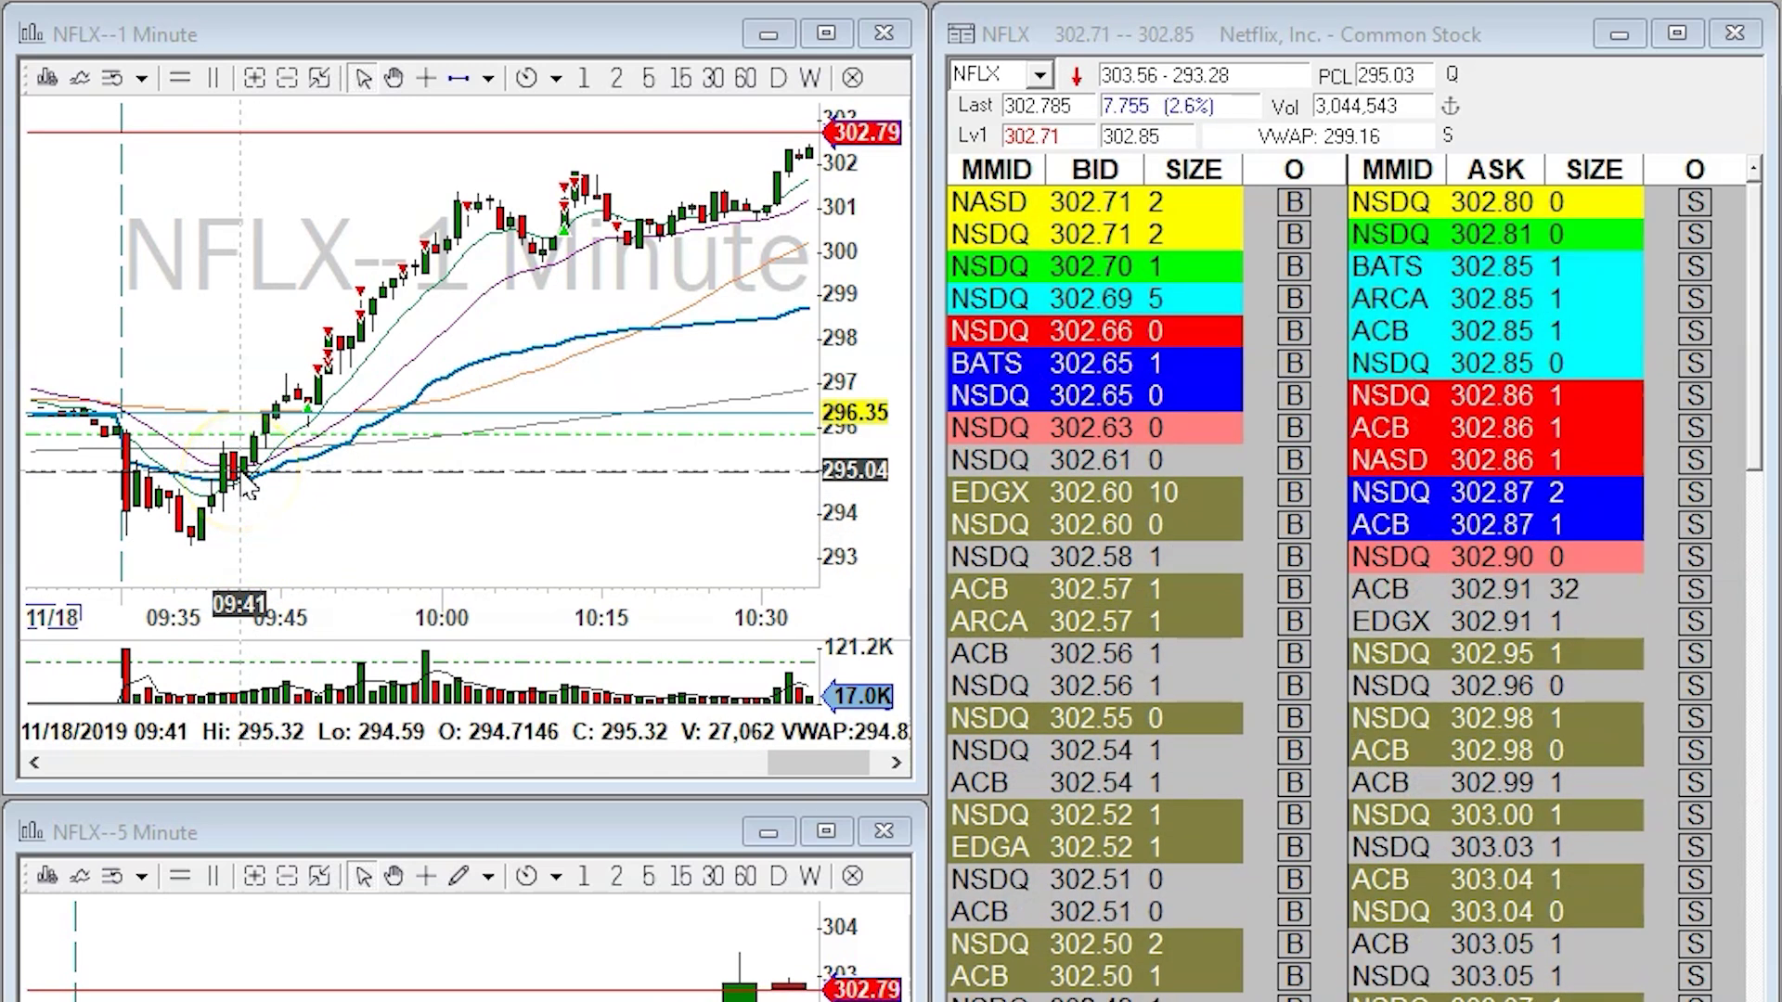
mouse_move(121, 497)
left_mouse_down()
mouse_move(323, 458)
mouse_move(506, 298)
mouse_move(221, 388)
mouse_move(234, 509)
mouse_move(113, 501)
mouse_move(241, 490)
mouse_move(221, 501)
mouse_move(237, 508)
mouse_move(226, 566)
mouse_move(229, 528)
left_mouse_up()
left_click(223, 570)
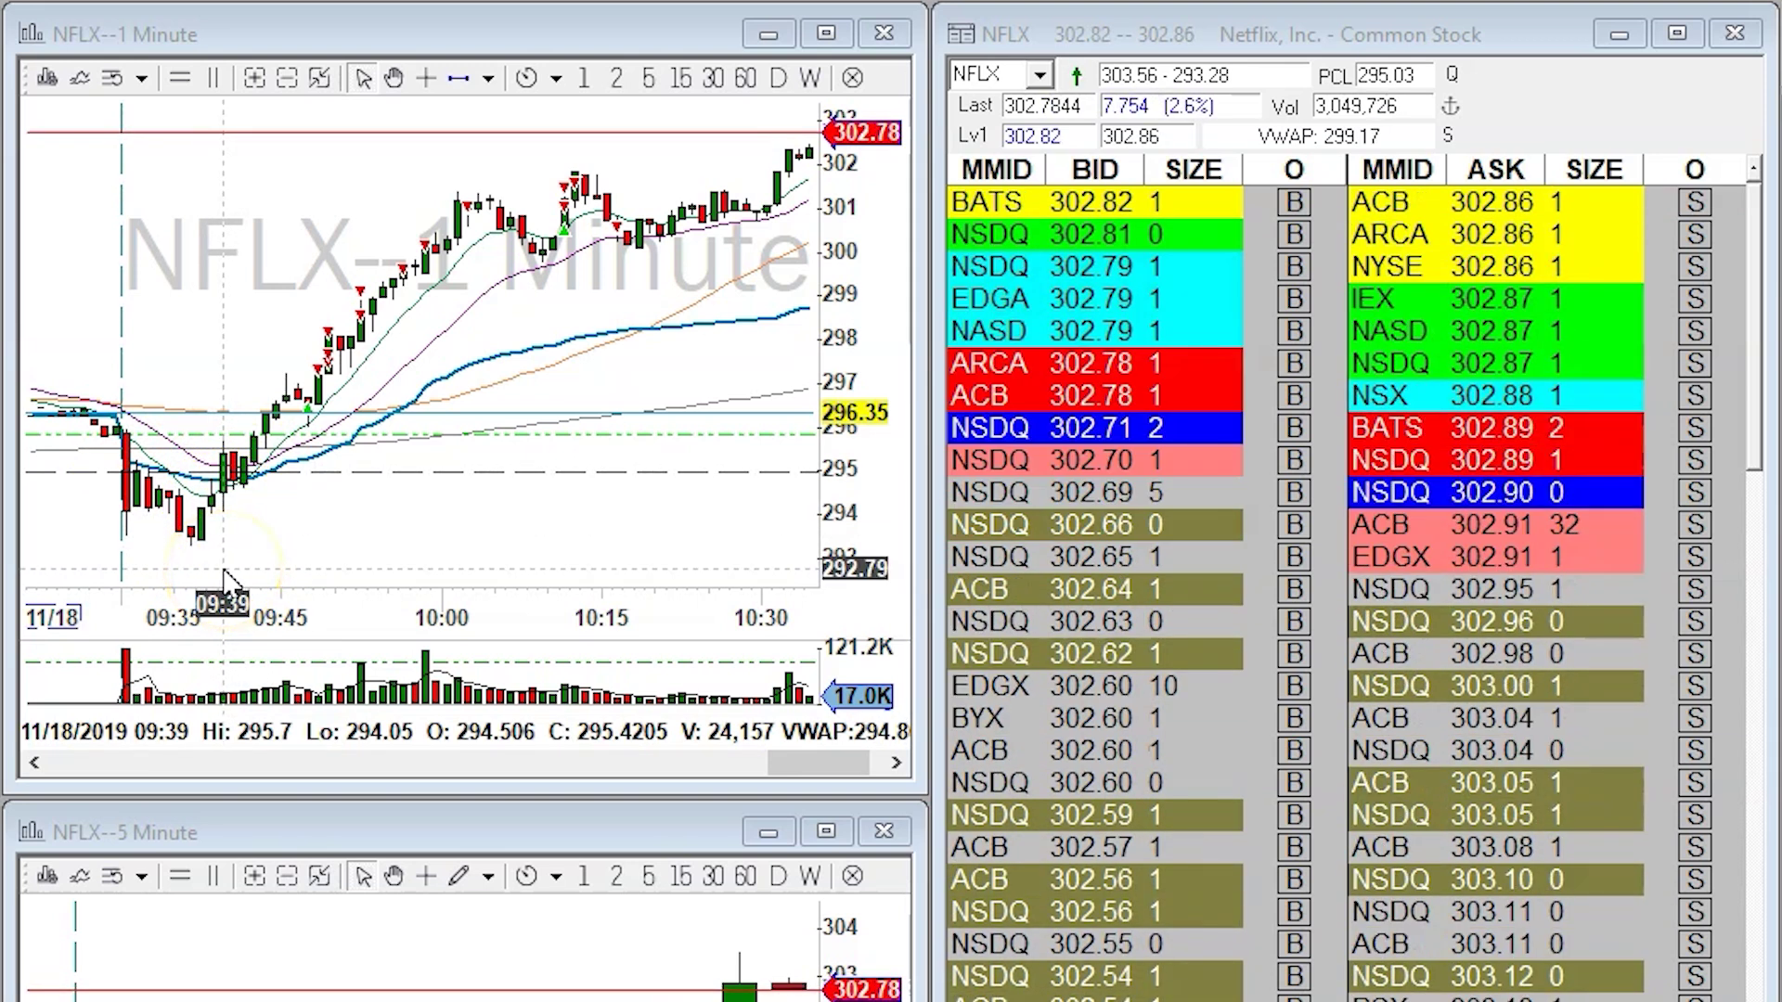
mouse_move(234, 575)
left_mouse_down()
mouse_move(167, 594)
mouse_move(179, 517)
mouse_move(32, 529)
mouse_move(61, 546)
mouse_move(89, 499)
mouse_move(148, 515)
mouse_move(221, 450)
mouse_move(816, 417)
mouse_move(716, 398)
mouse_move(816, 406)
mouse_move(796, 431)
mouse_move(306, 407)
mouse_move(89, 538)
mouse_move(551, 313)
mouse_move(364, 448)
left_mouse_up()
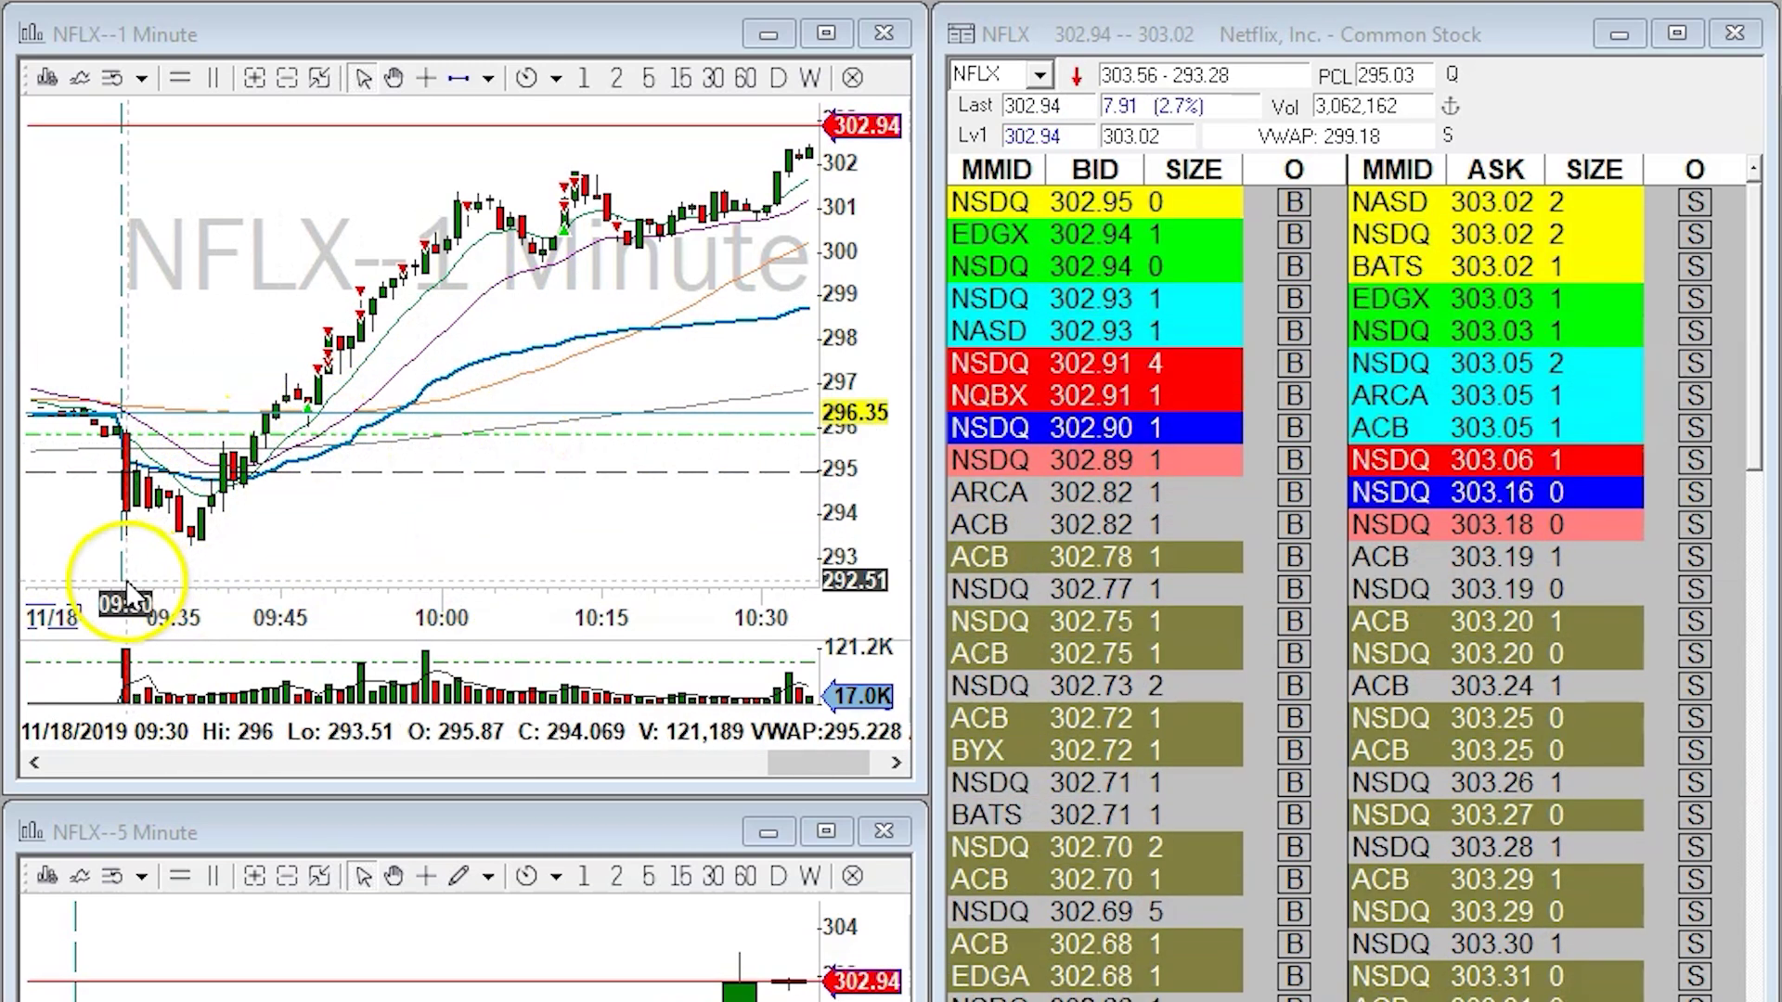
scroll(130, 519, "up", 3)
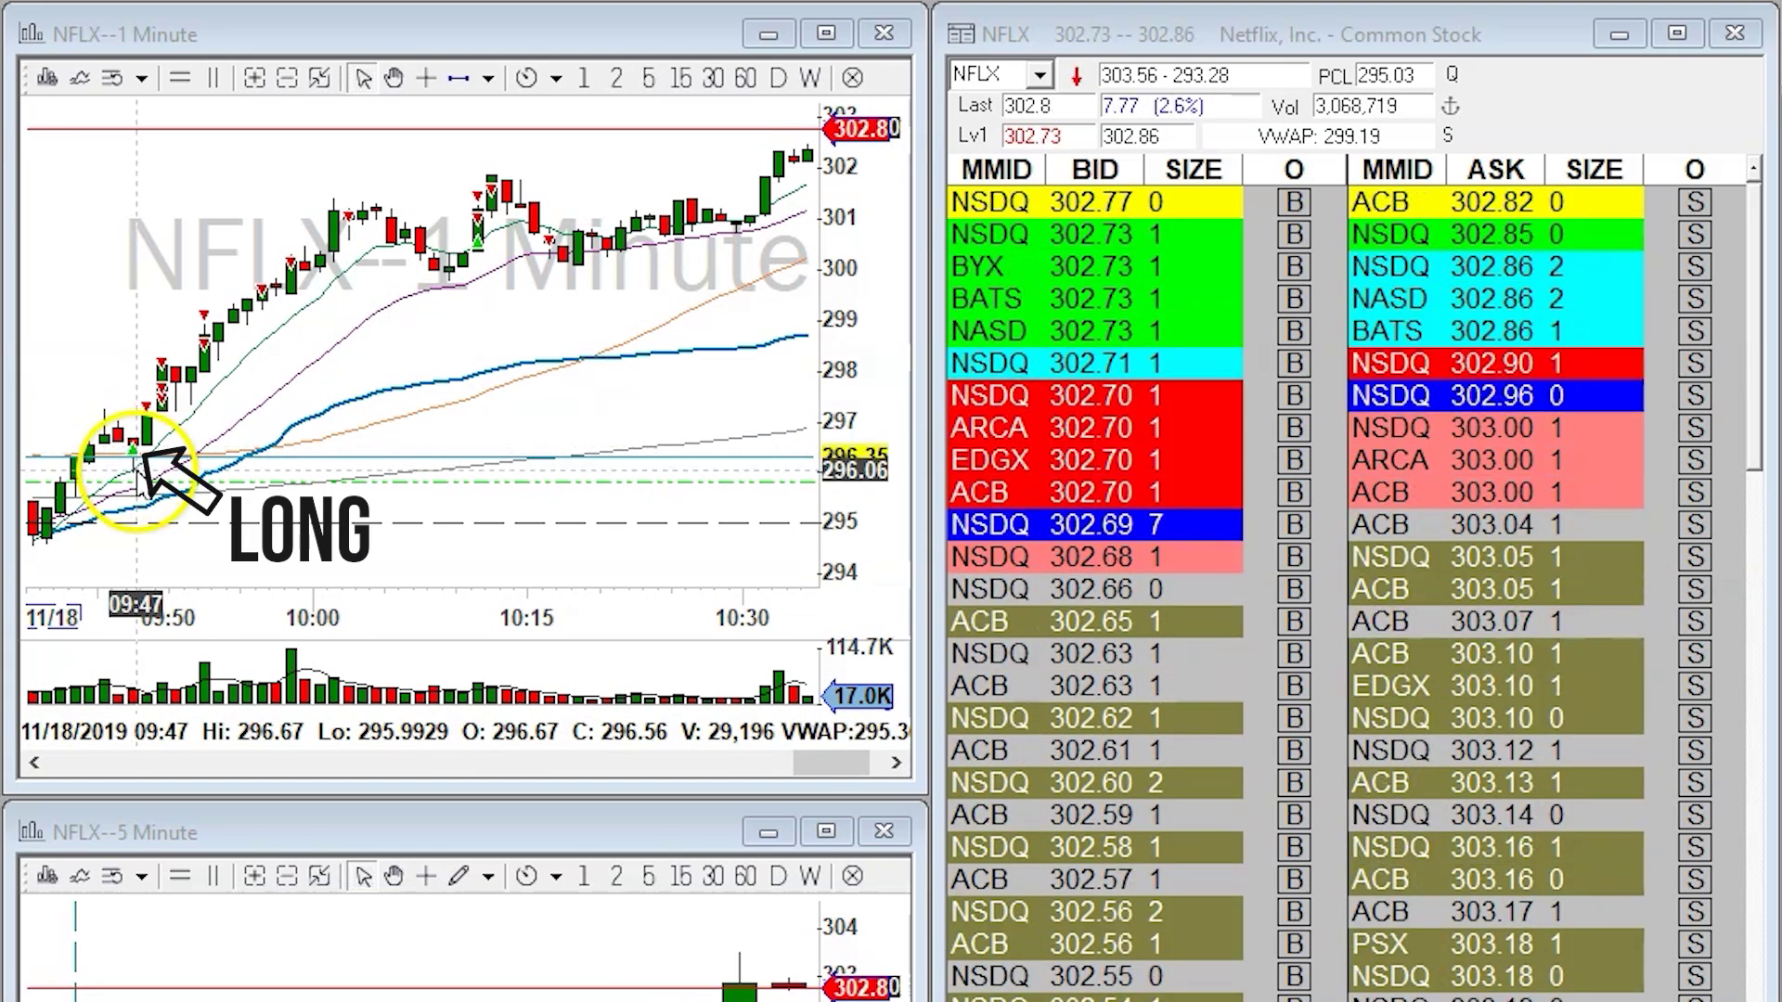
Jump the 1-minute chart to its latest bars through 10:40, then inspect the 10:10 and 10:13 bars.
scroll(149, 454, "down", 1)
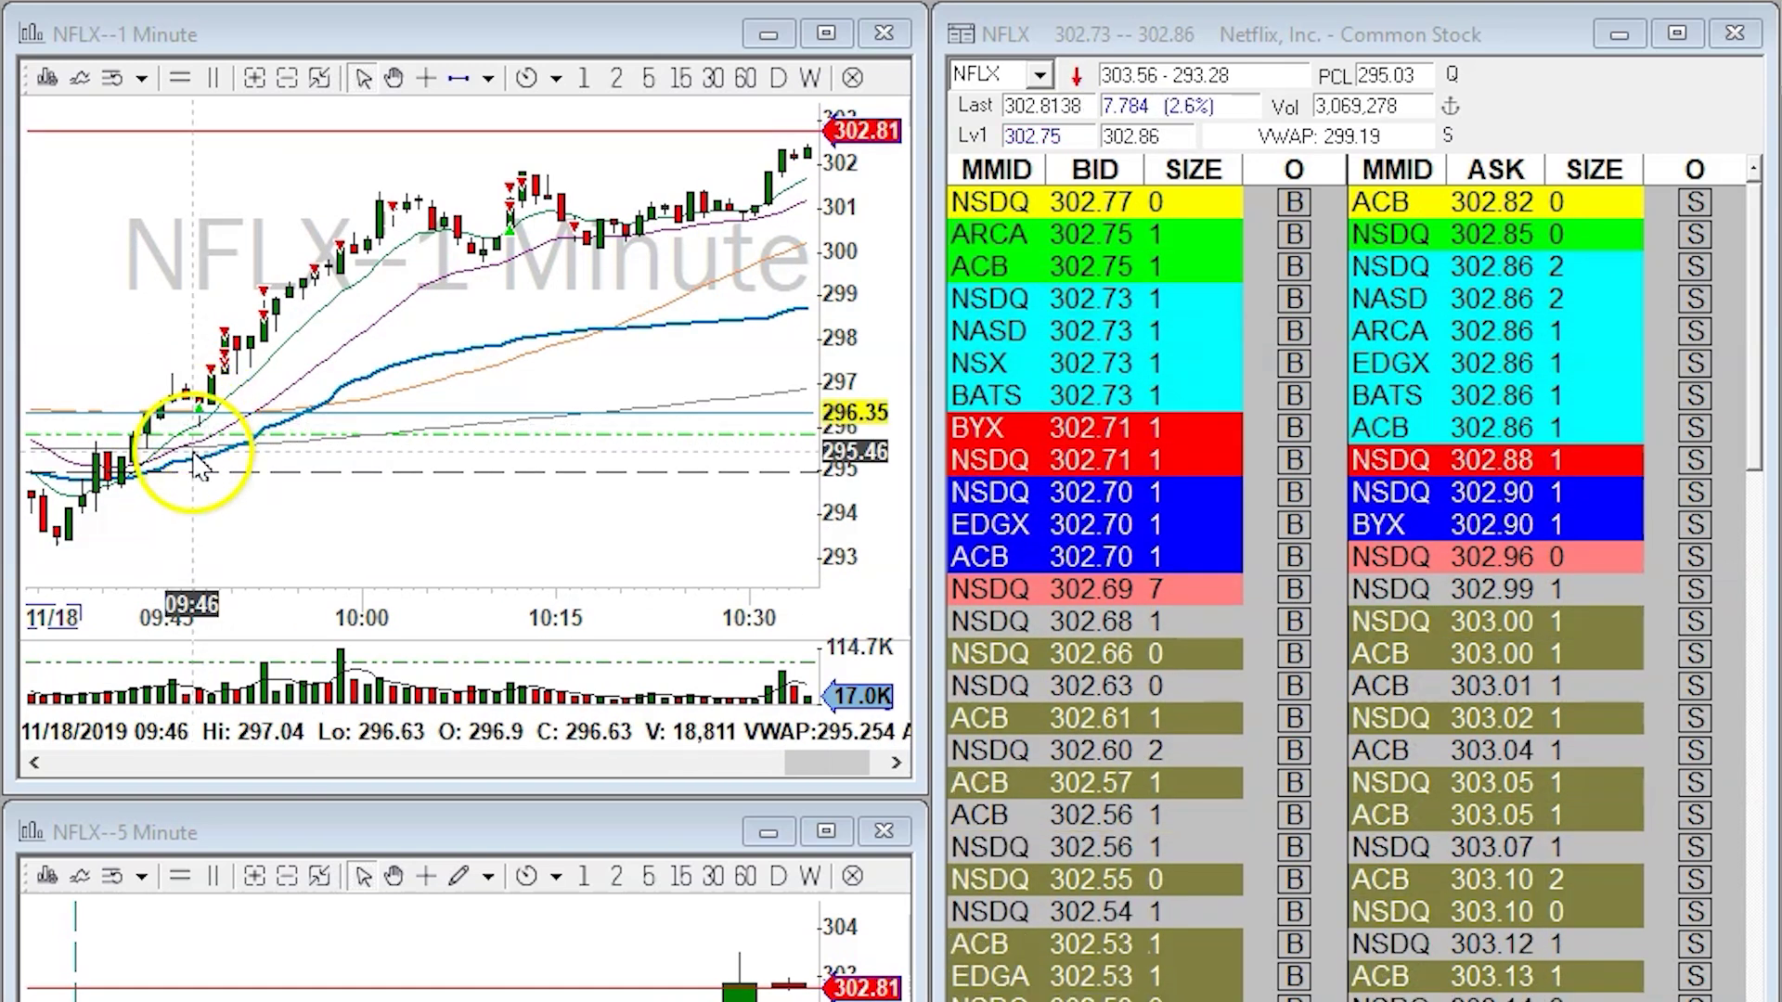
scroll(206, 455, "up", 1)
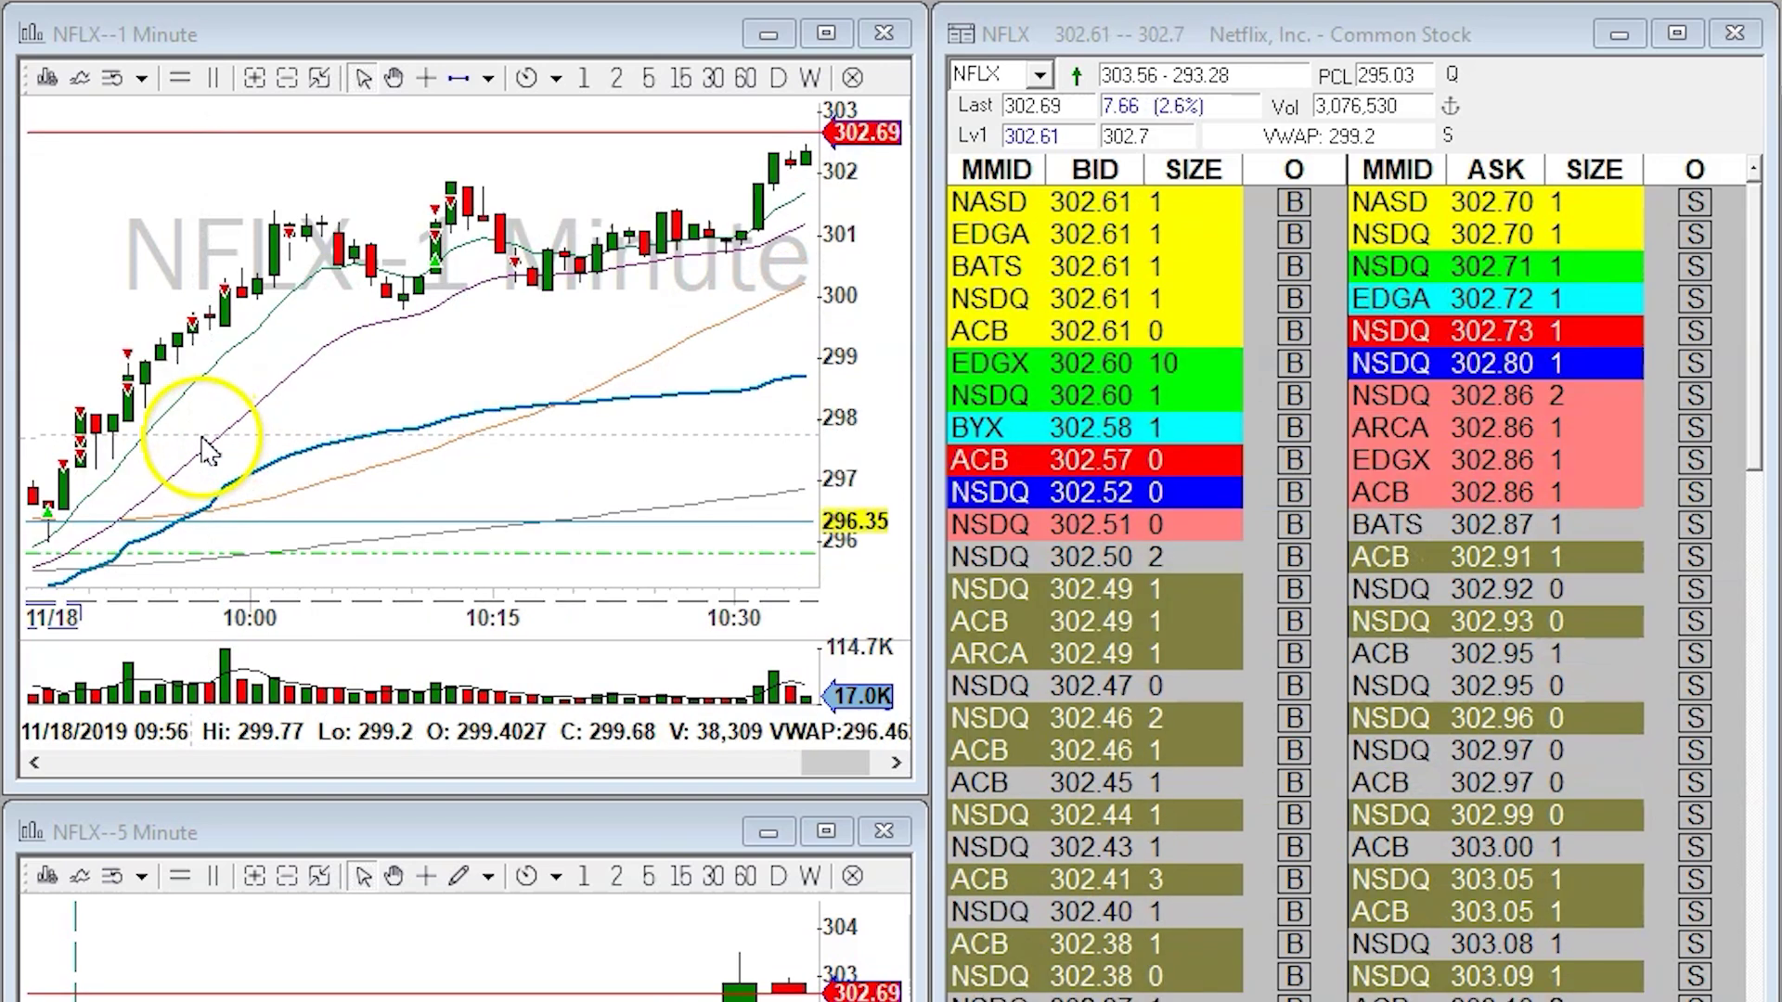
scroll(185, 450, "down", 1)
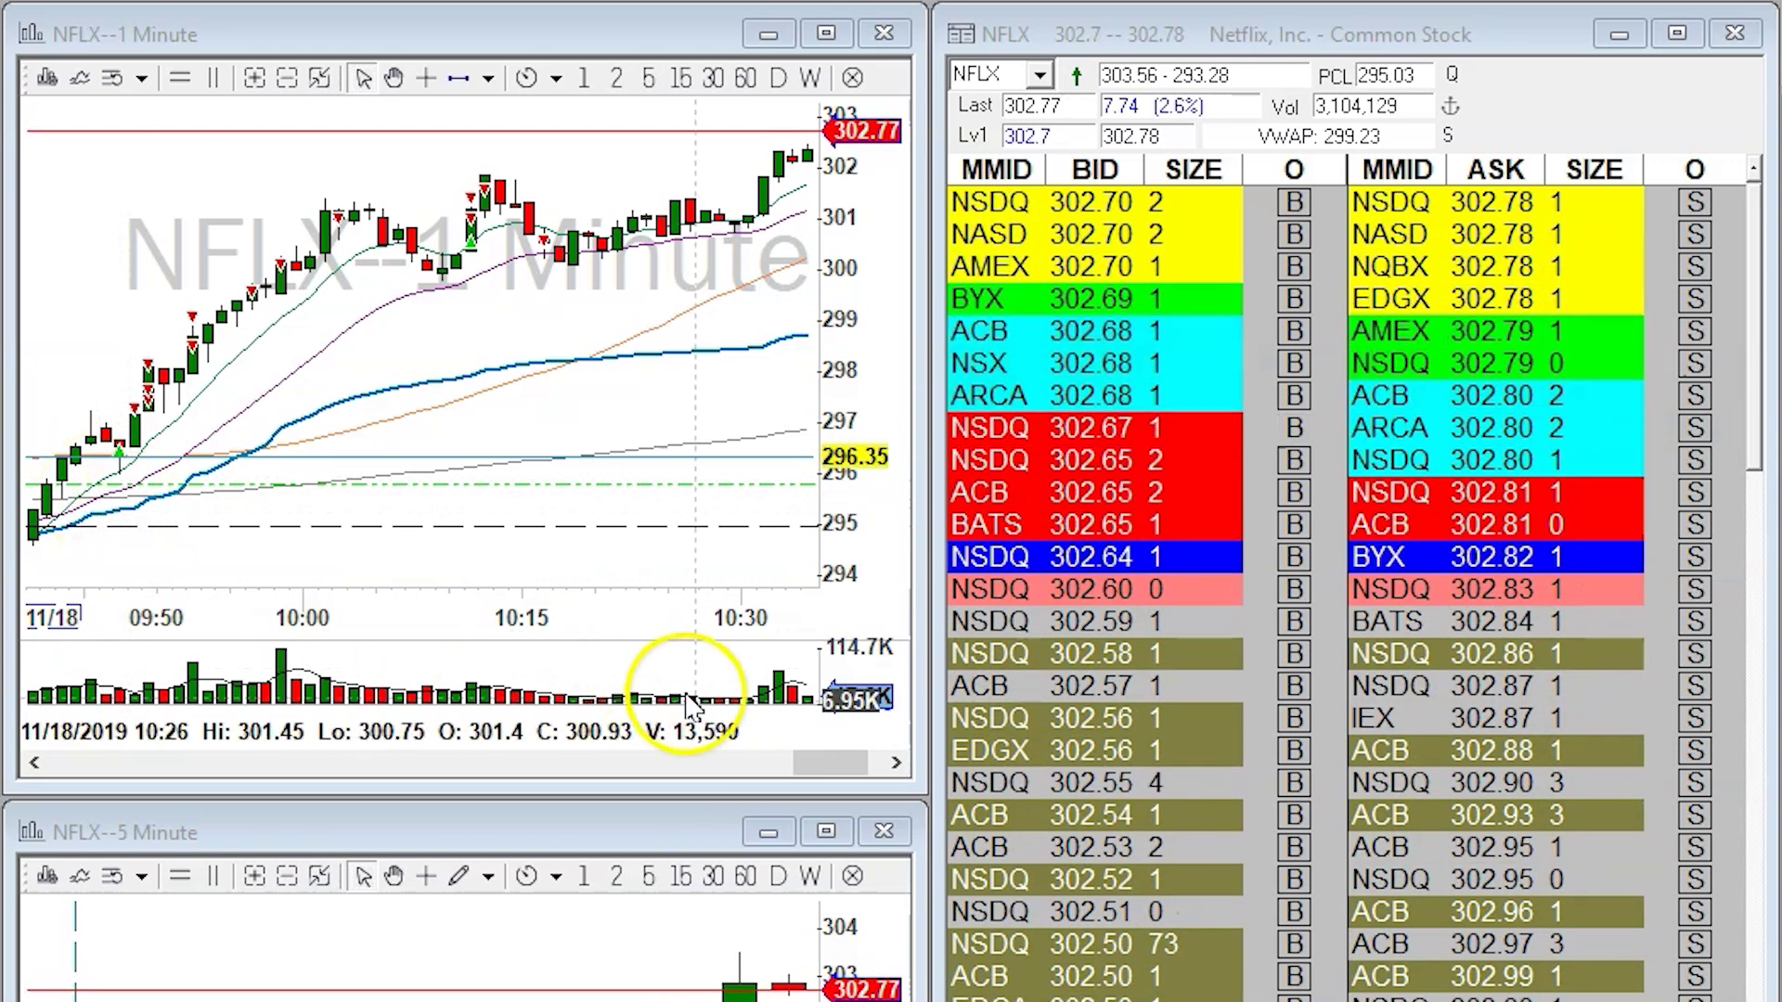
left_click(895, 764)
left_click(896, 763)
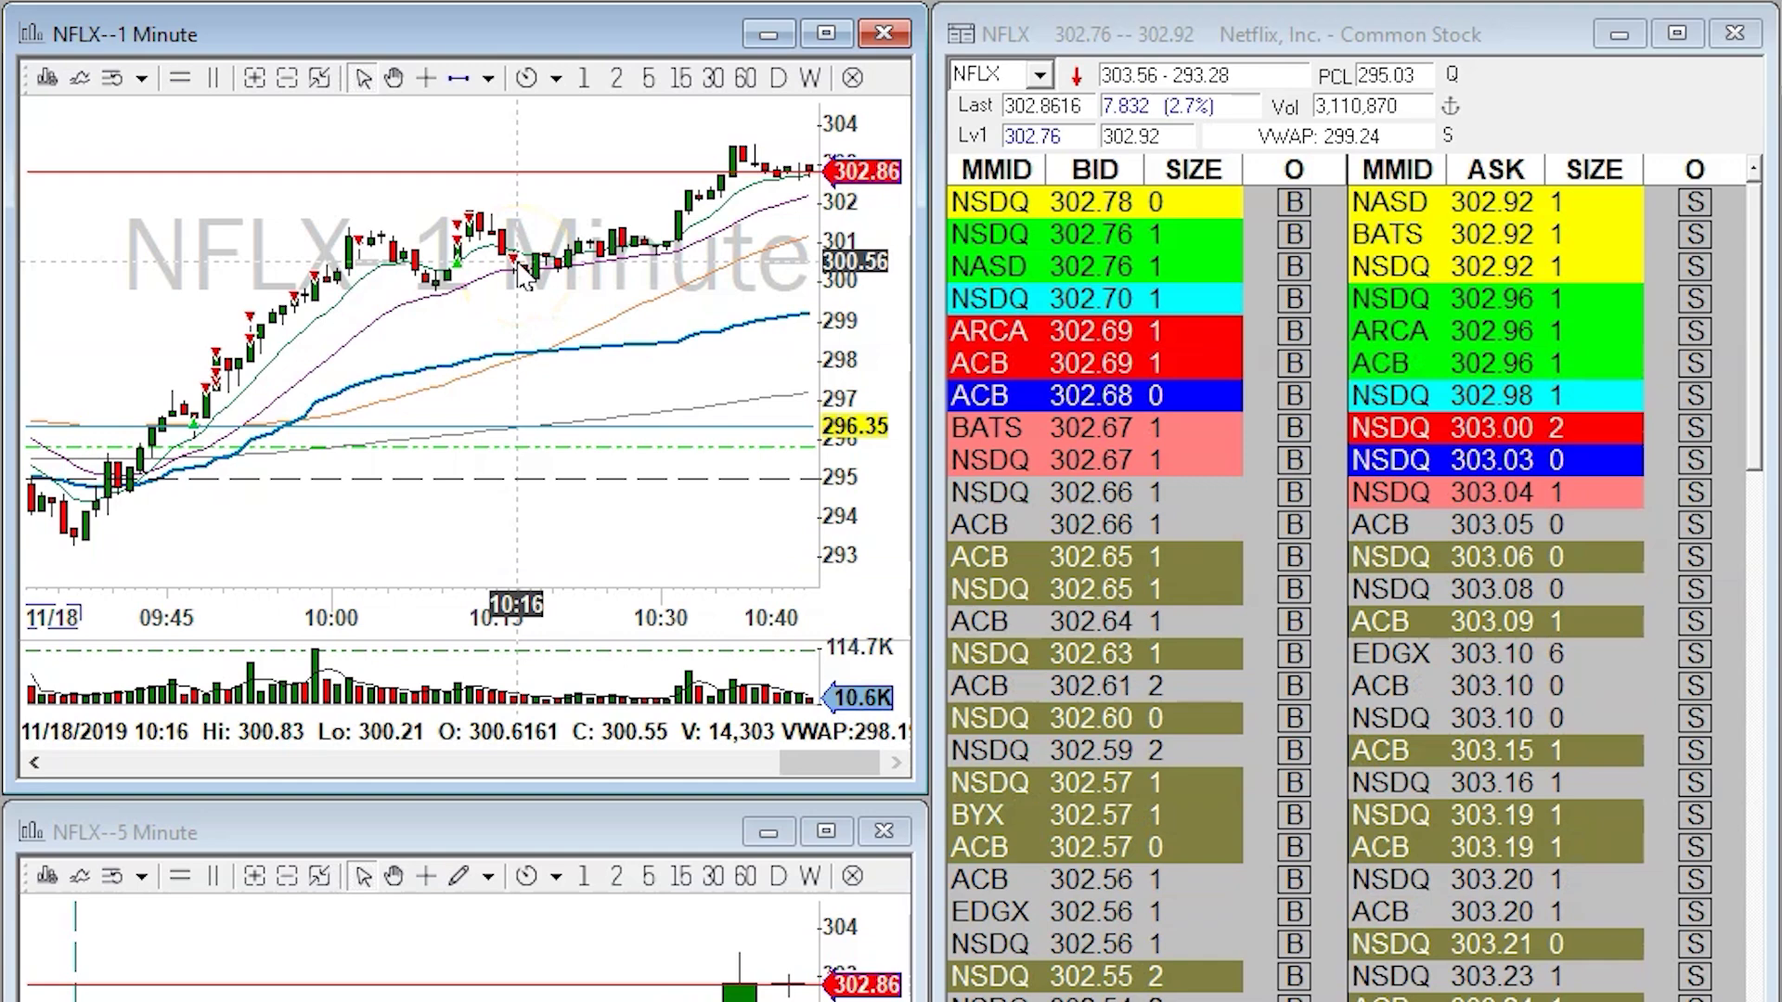
left_click(450, 281)
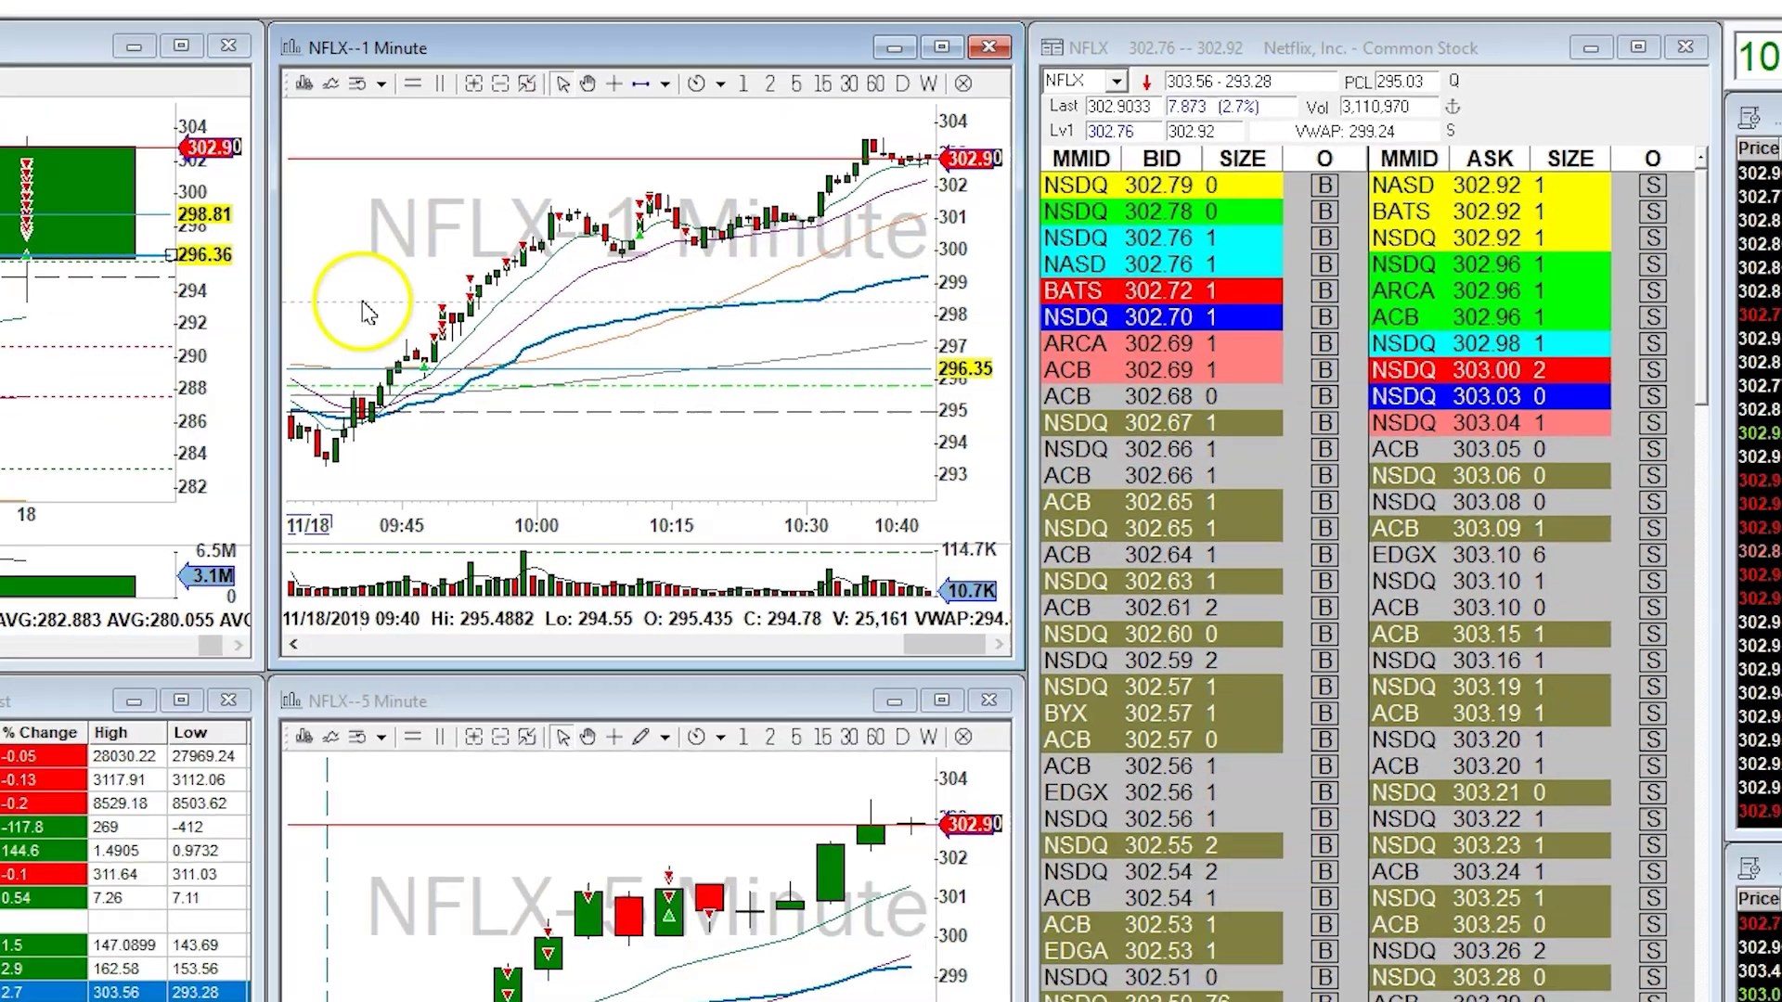
left_click(468, 216)
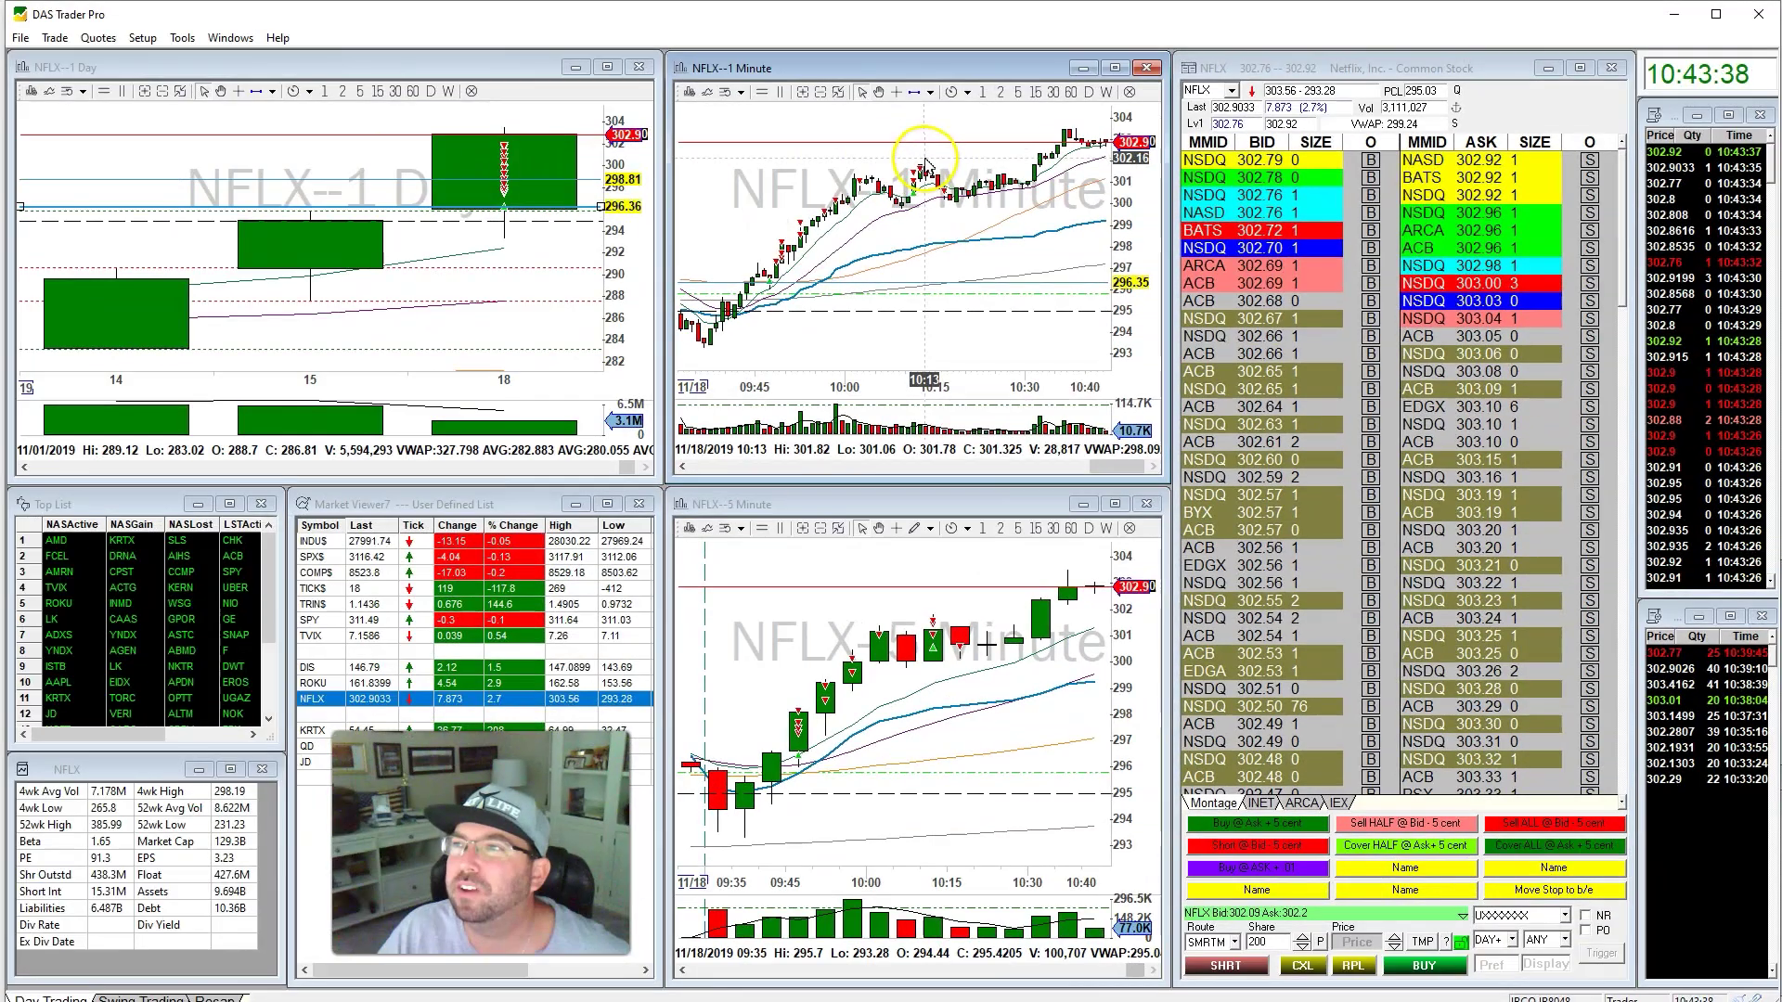
left_click(969, 186)
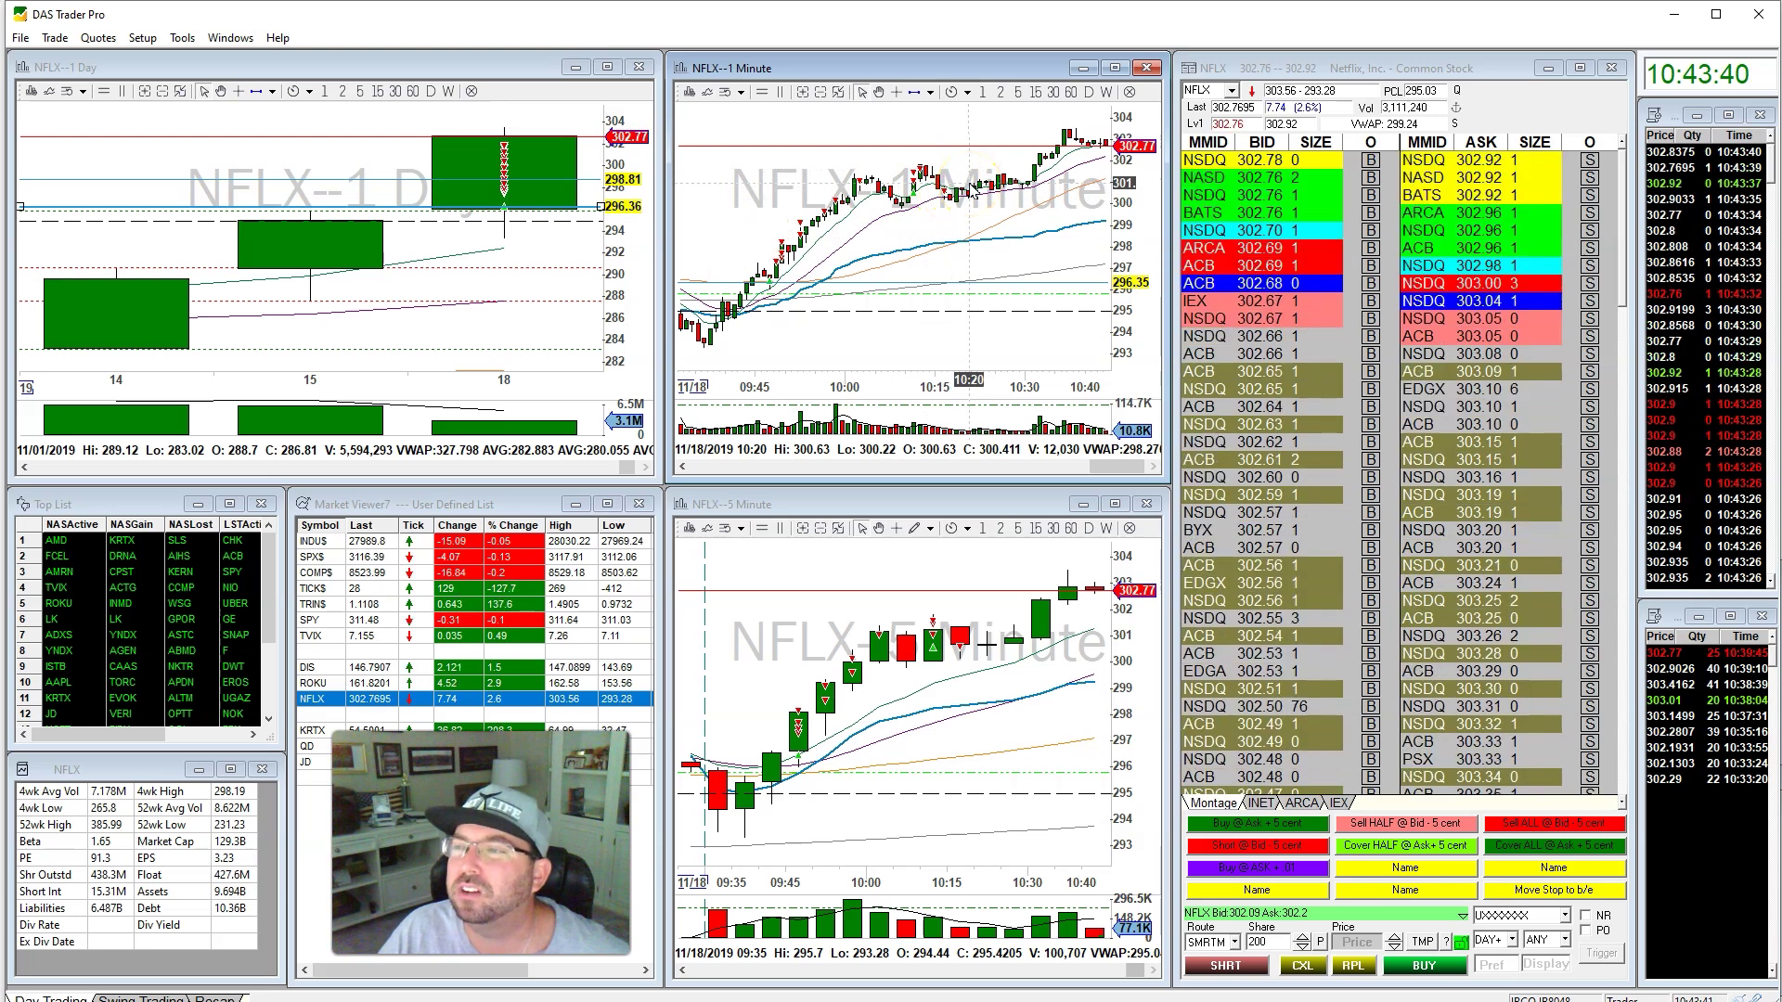
left_click(893, 246)
left_click(790, 220)
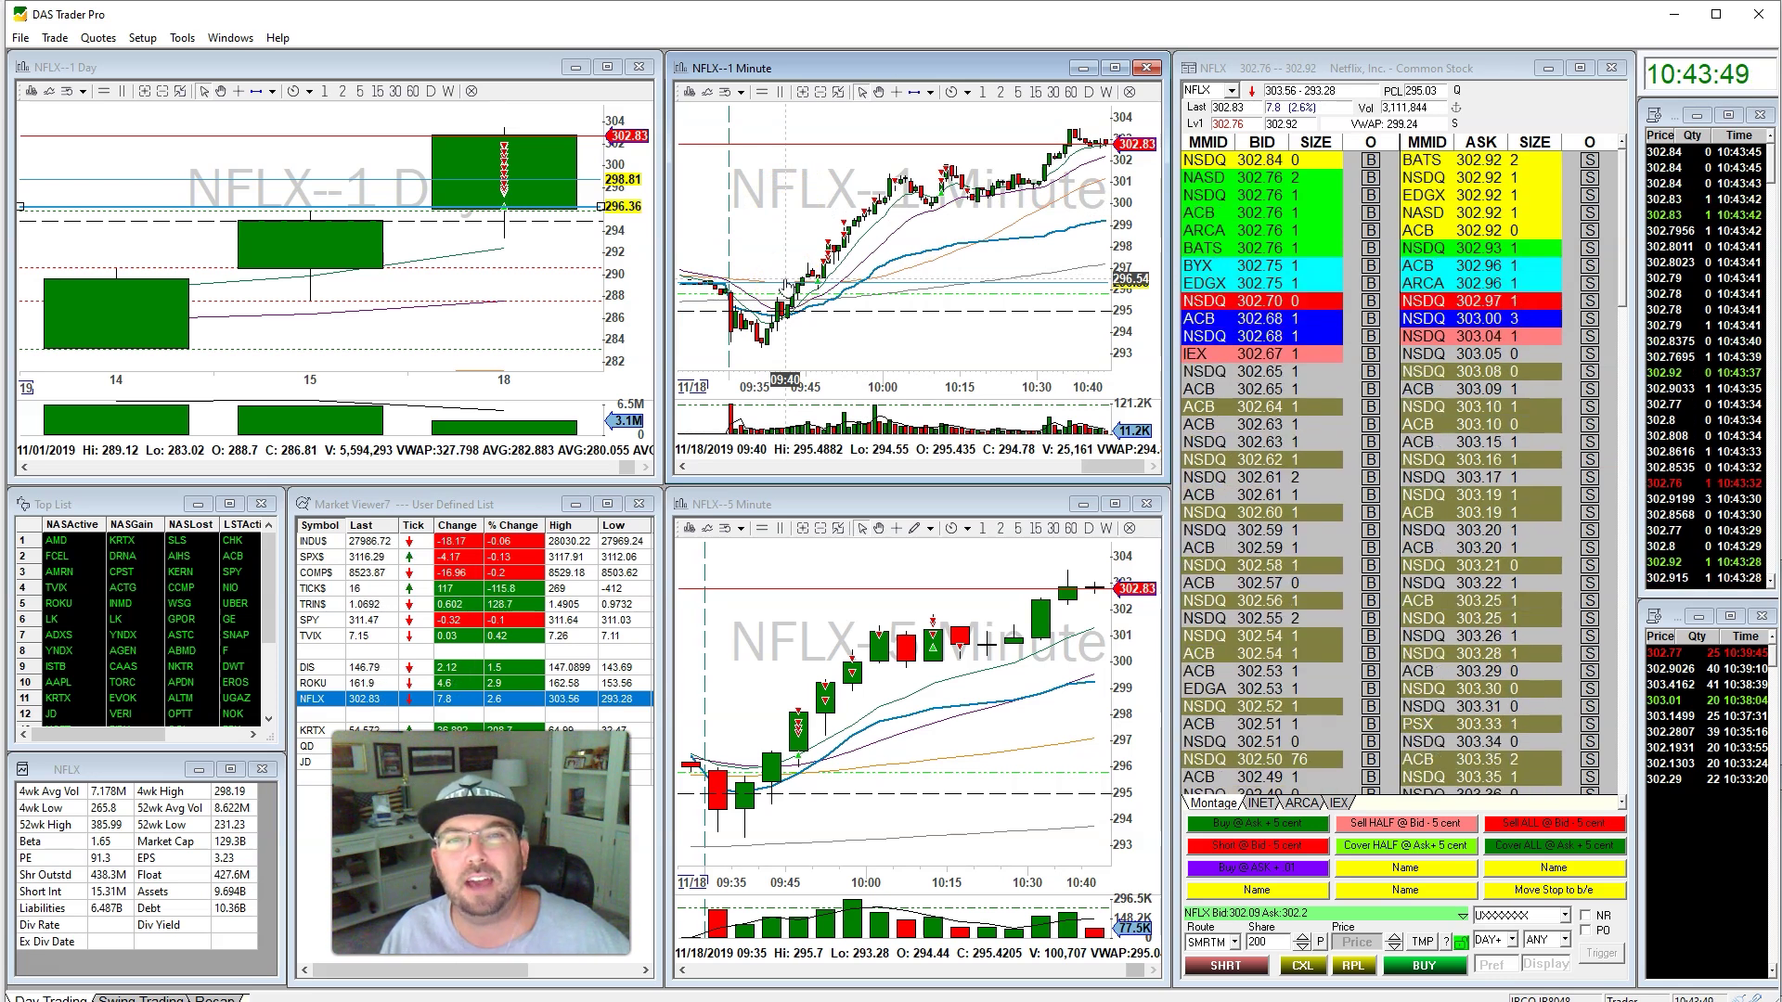
left_click(733, 317)
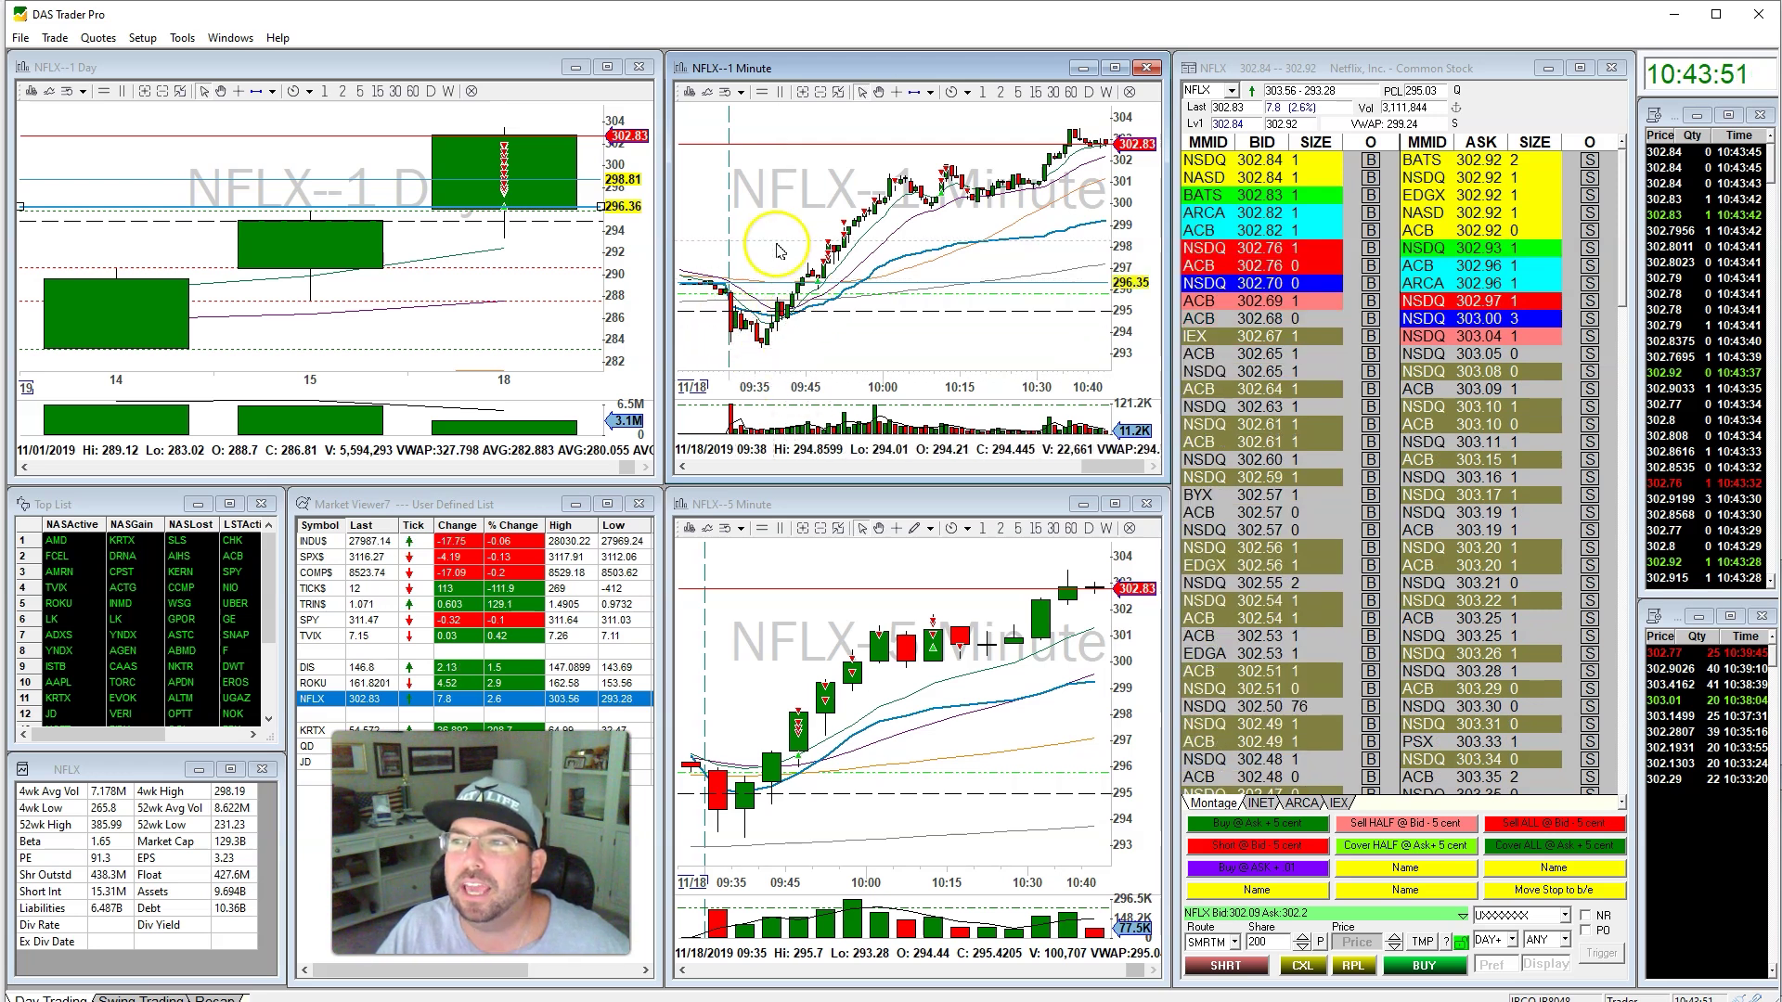